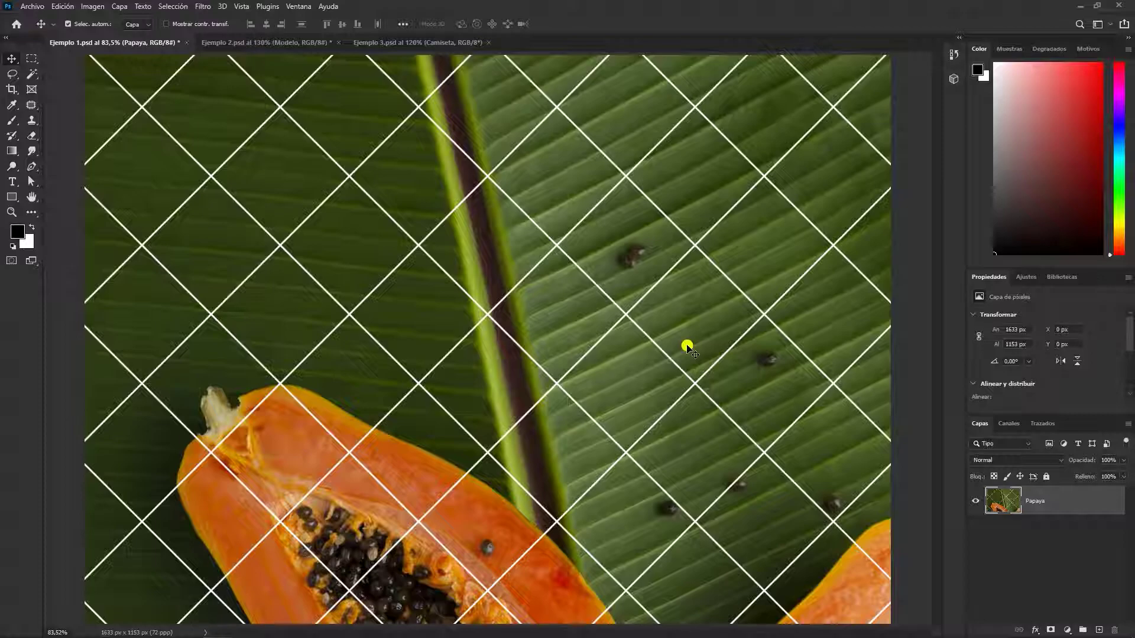
# Add an empty Capa 1 layer above the Papaya layer and zoom in on the leaf rib.
pyautogui.click(1099, 630)
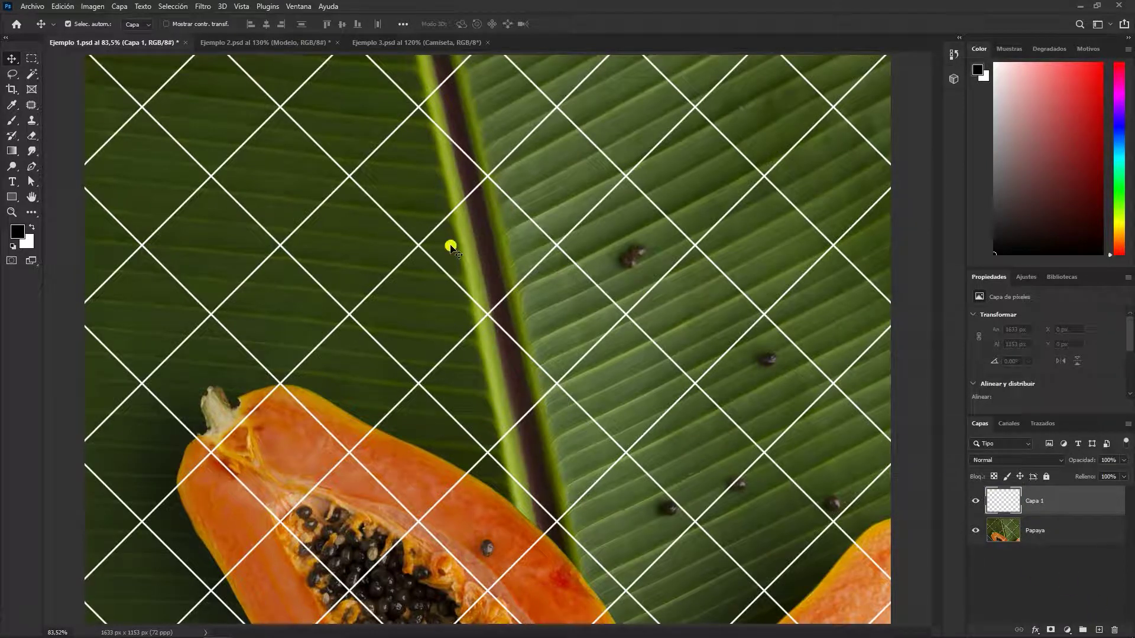
pyautogui.press('z')
pyautogui.click(319, 203)
# Switch to the Brush tool with a 20 px size and 100% hardness.
pyautogui.rightClick(16, 125)
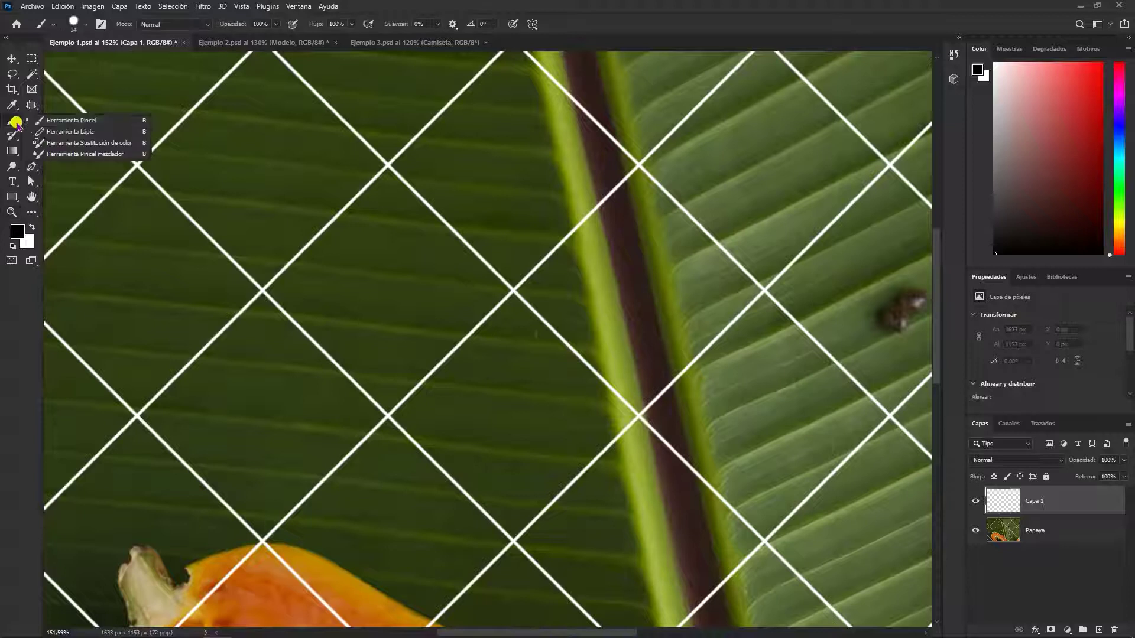
pyautogui.click(58, 118)
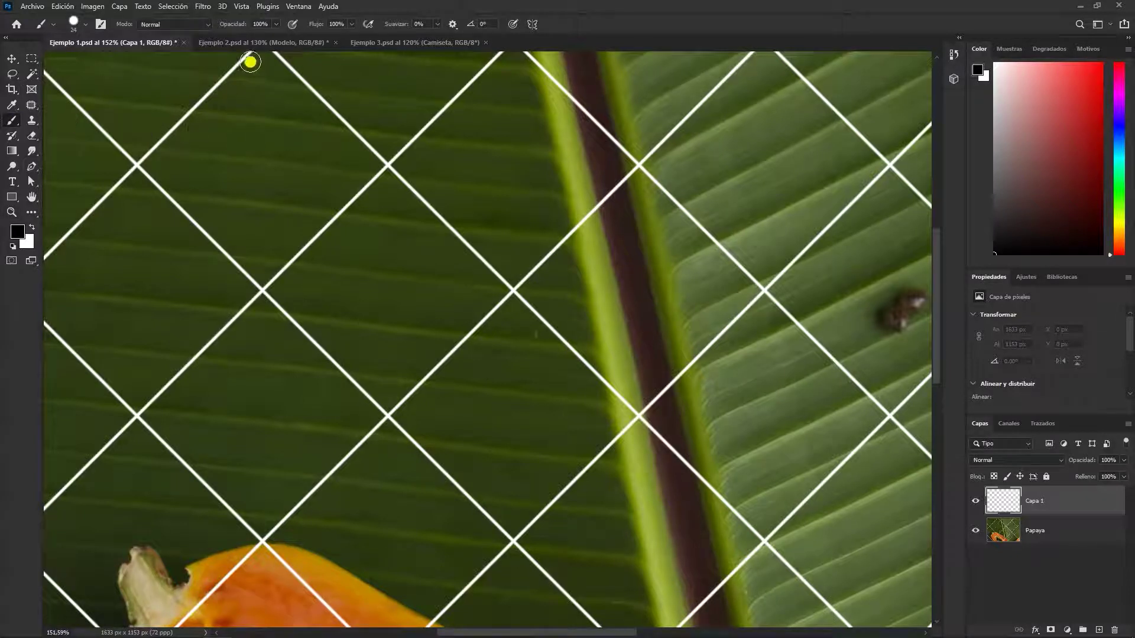
pyautogui.rightClick(204, 172)
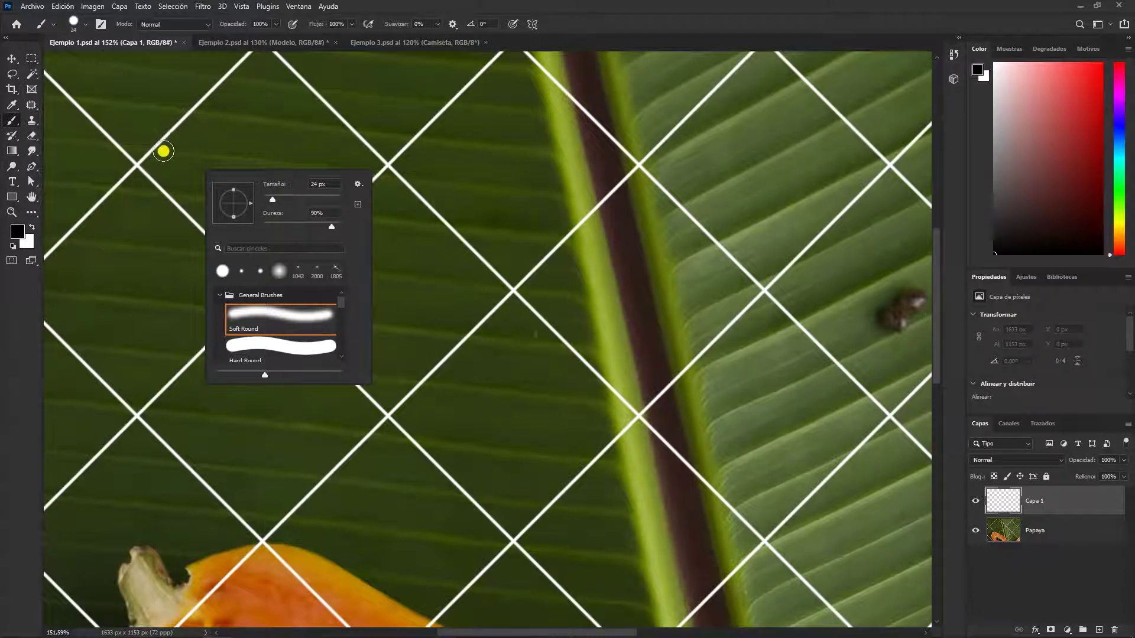
pyautogui.click(319, 184)
pyautogui.write('20')
pyautogui.press('Tab')
pyautogui.write('100')
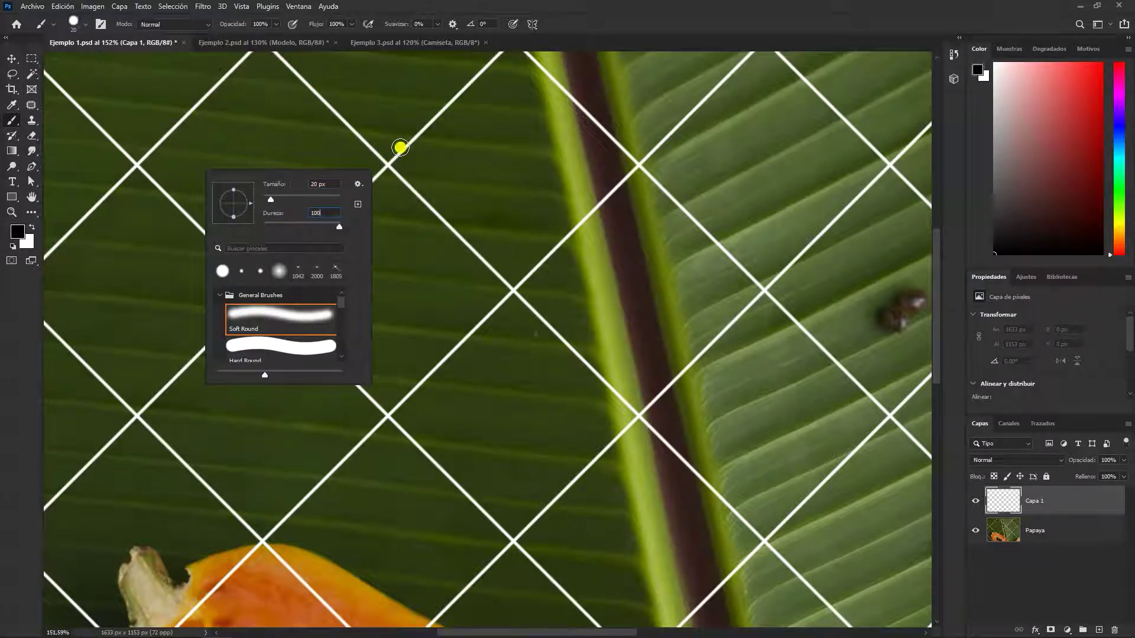
pyautogui.press('Return')
# Set the foreground colour to pure red (ff0000).
pyautogui.click(17, 231)
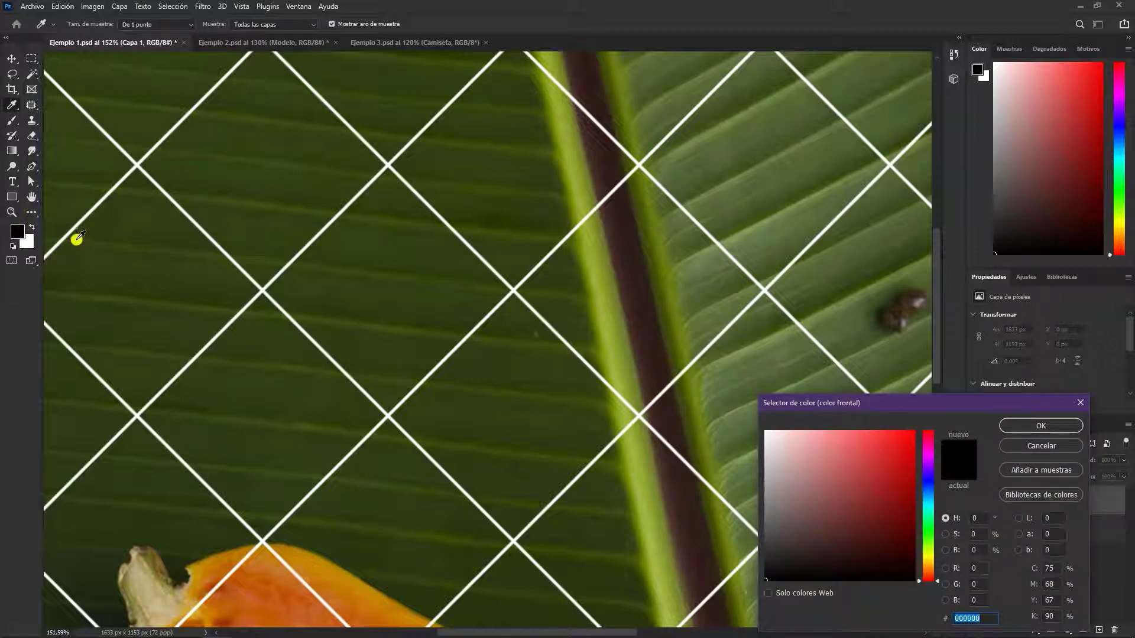
pyautogui.moveTo(838, 401); pyautogui.dragTo(543, 147)
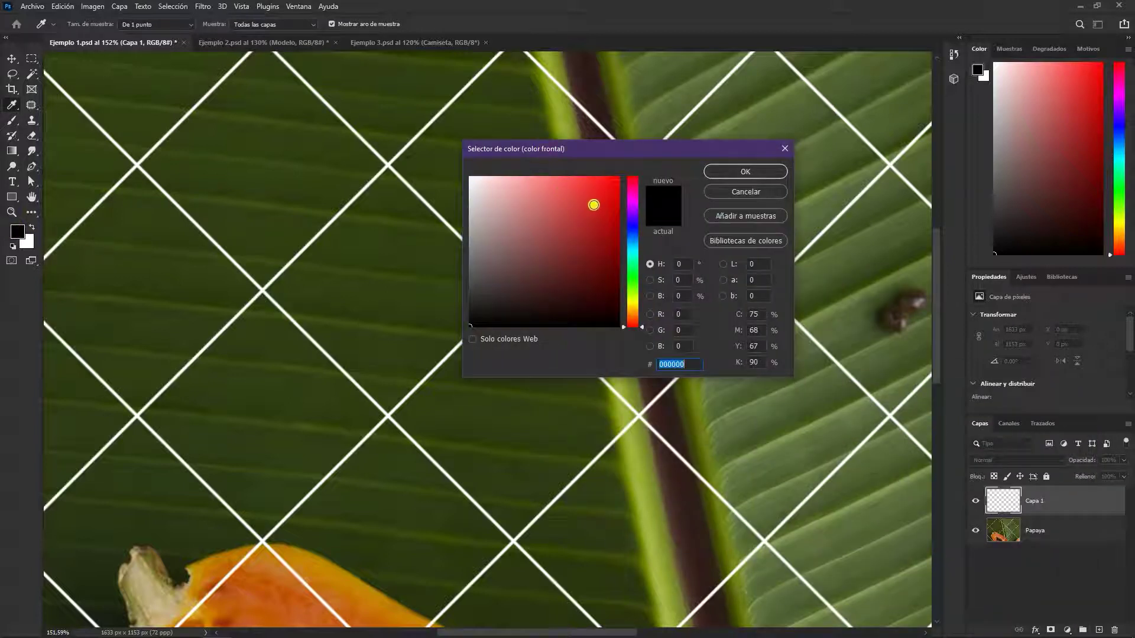
pyautogui.moveTo(591, 203); pyautogui.dragTo(624, 169)
pyautogui.click(749, 171)
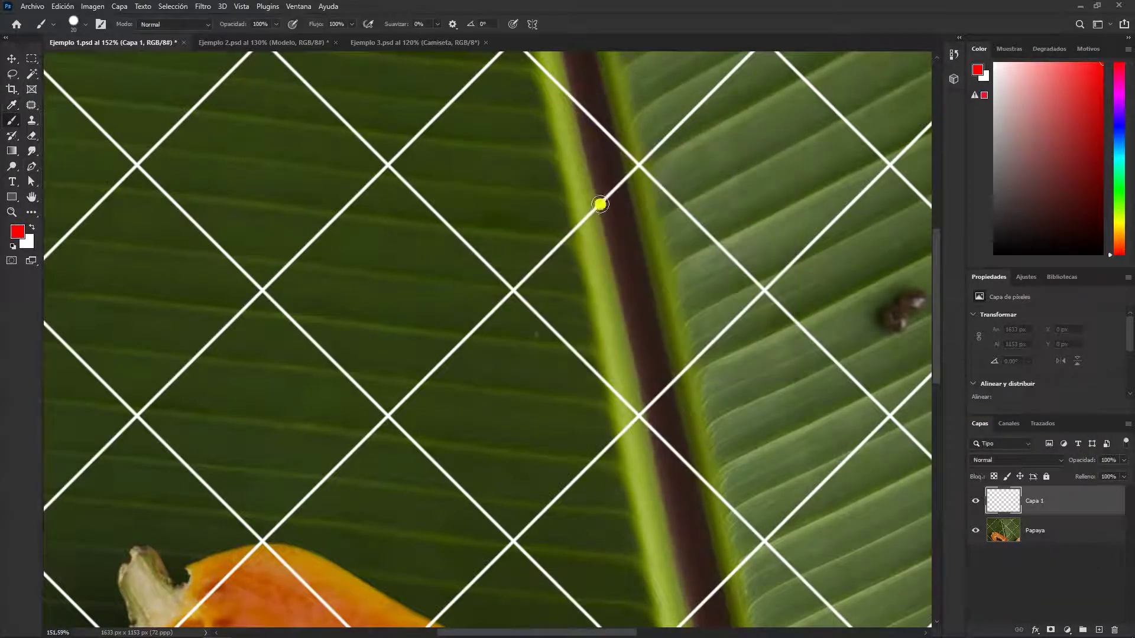
# Paint the first straight red line over a white diagonal from the top edge.
pyautogui.scroll(-5, 451, 266)
pyautogui.scroll(3, 452, 337)
pyautogui.hscroll(5, 453, 337)
pyautogui.hscroll(5, 375, 273)
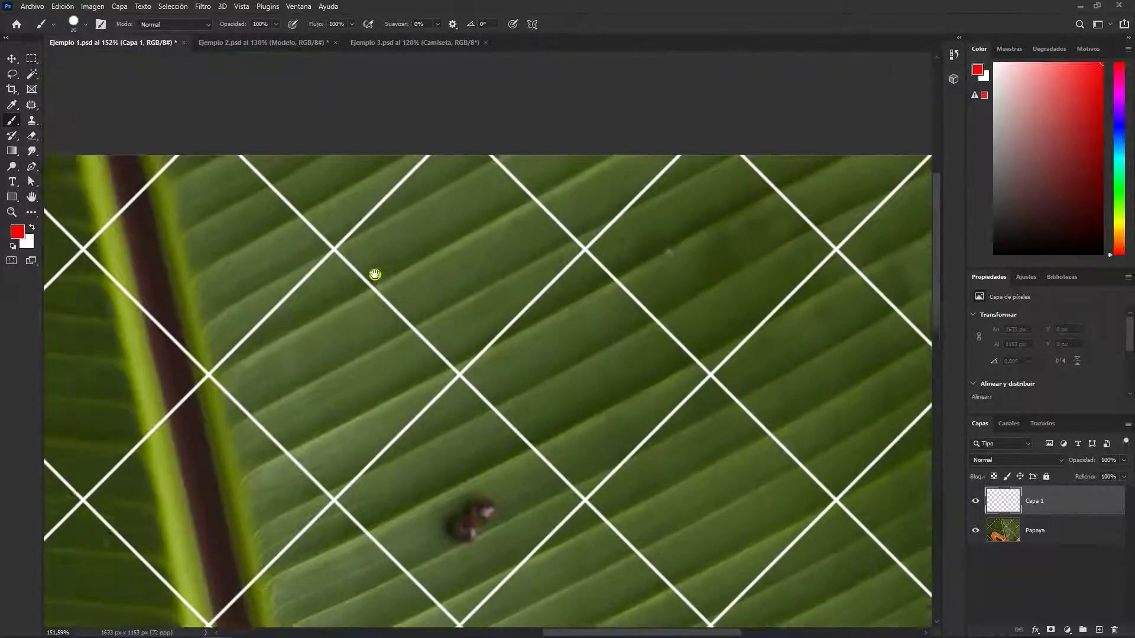
pyautogui.hscroll(1, 372, 274)
pyautogui.moveTo(553, 291); pyautogui.dragTo(385, 264)
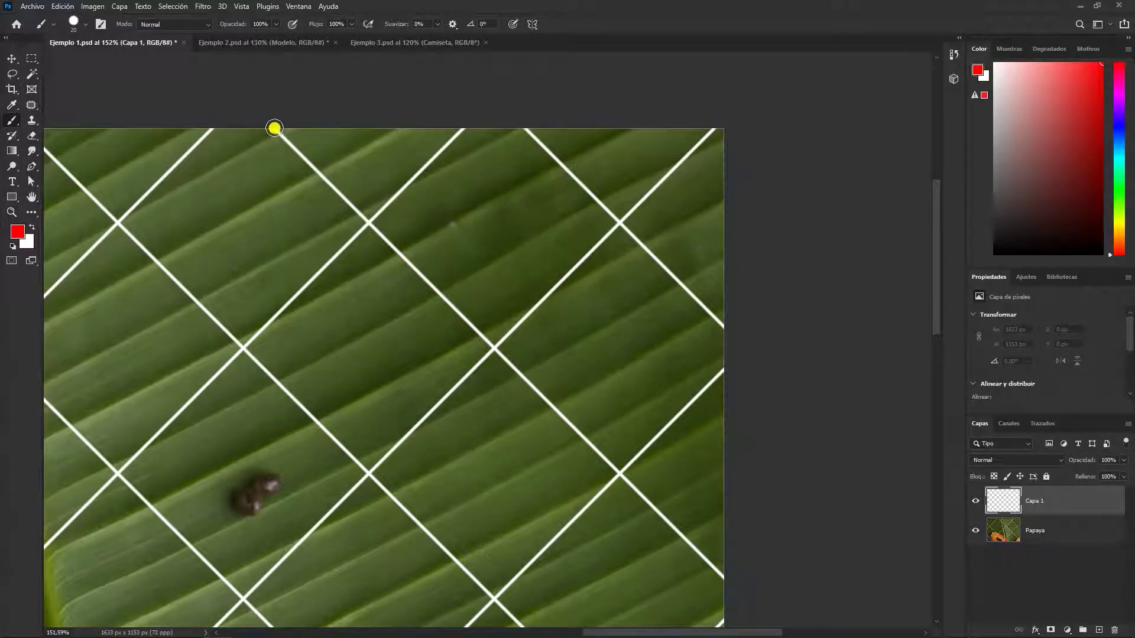
pyautogui.click(274, 128)
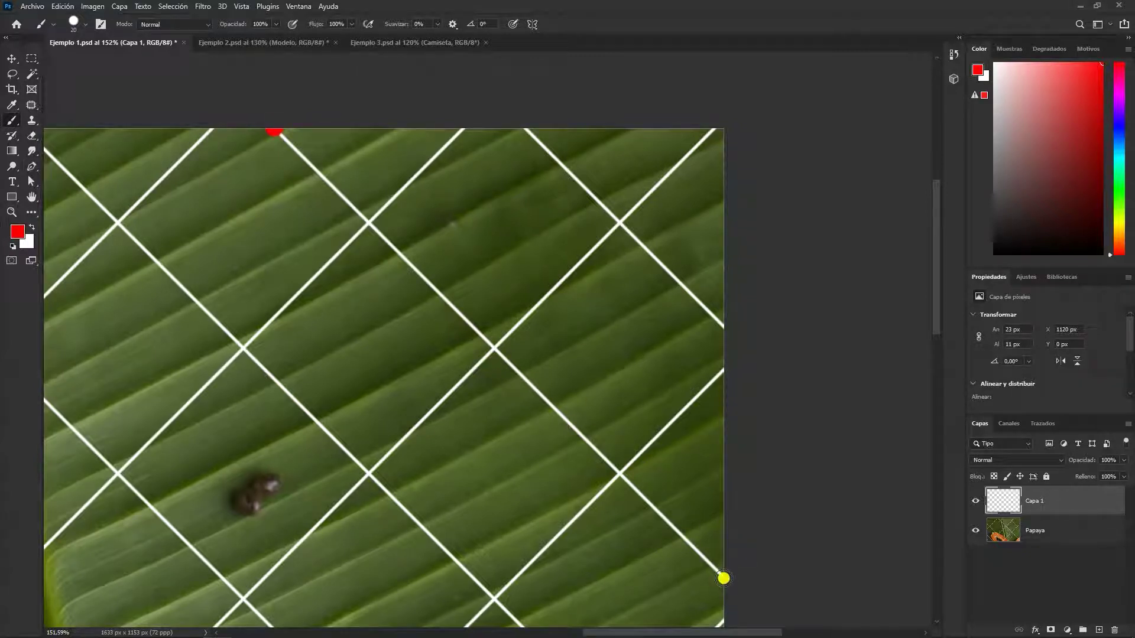
pyautogui.keyDown('shift'); pyautogui.click(723, 578); pyautogui.keyUp('shift')
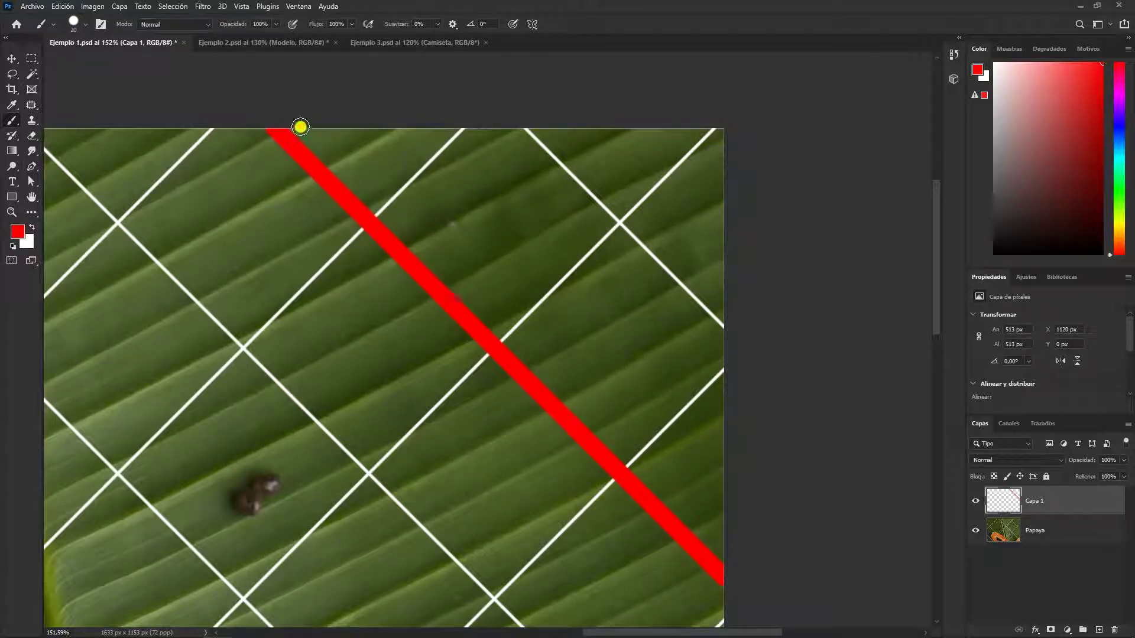
# Paint another red diagonal and extend it to the bottom-right edge.
pyautogui.moveTo(322, 193); pyautogui.dragTo(458, 144)
pyautogui.moveTo(229, 123); pyautogui.dragTo(266, 109)
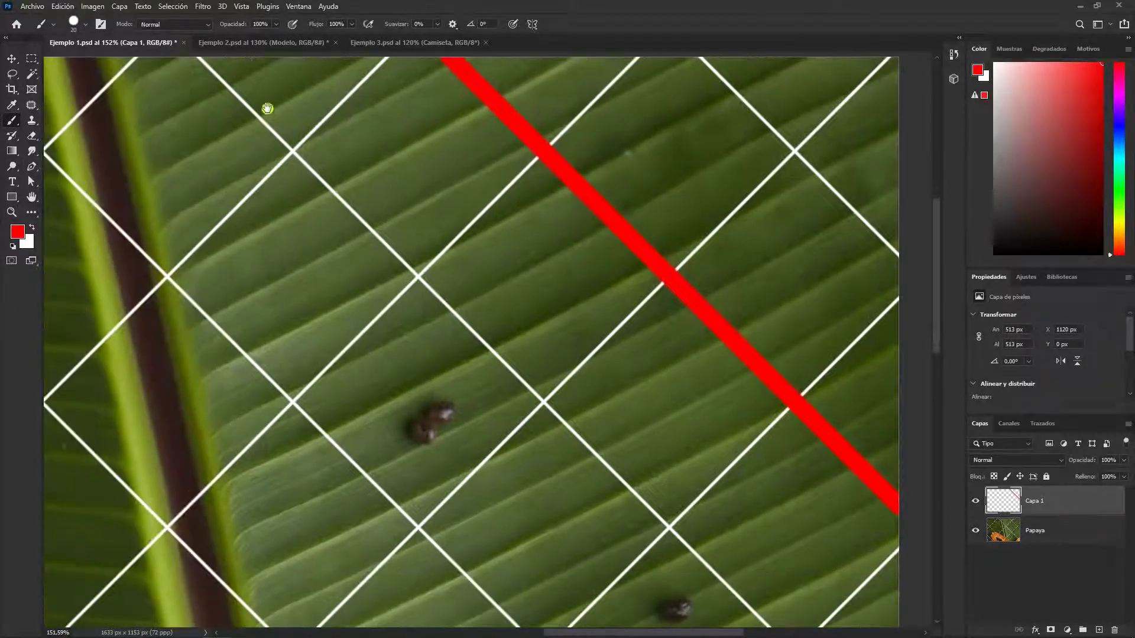
pyautogui.moveTo(299, 207); pyautogui.dragTo(421, 268)
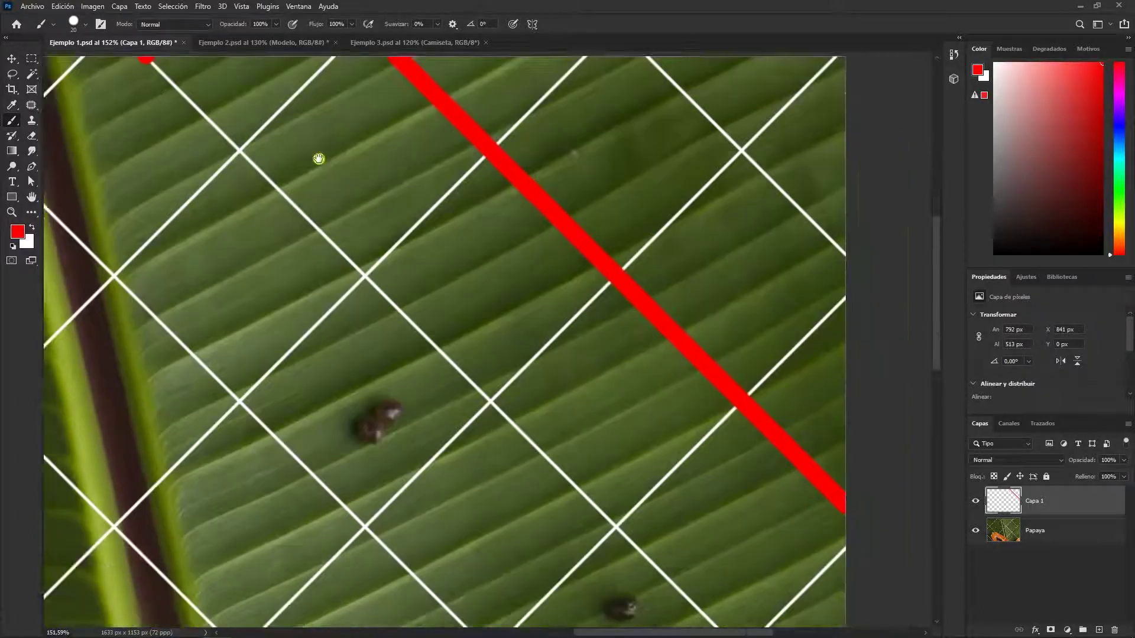
pyautogui.moveTo(578, 466); pyautogui.dragTo(474, 289)
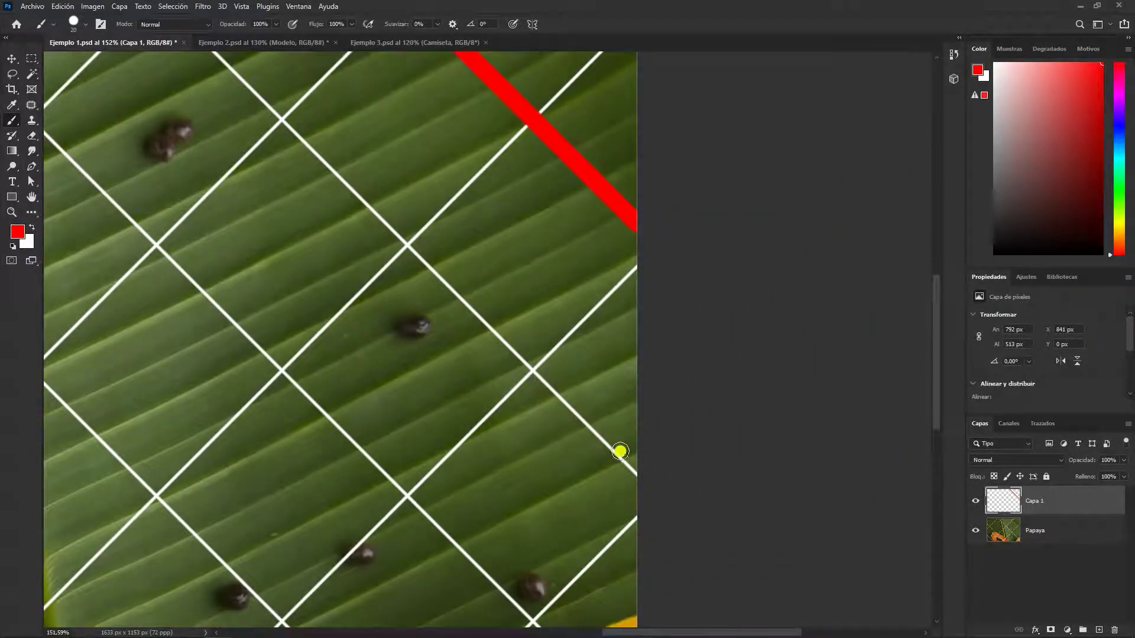
pyautogui.keyDown('shift'); pyautogui.click(639, 474); pyautogui.keyUp('shift')
pyautogui.moveTo(451, 251); pyautogui.dragTo(510, 428)
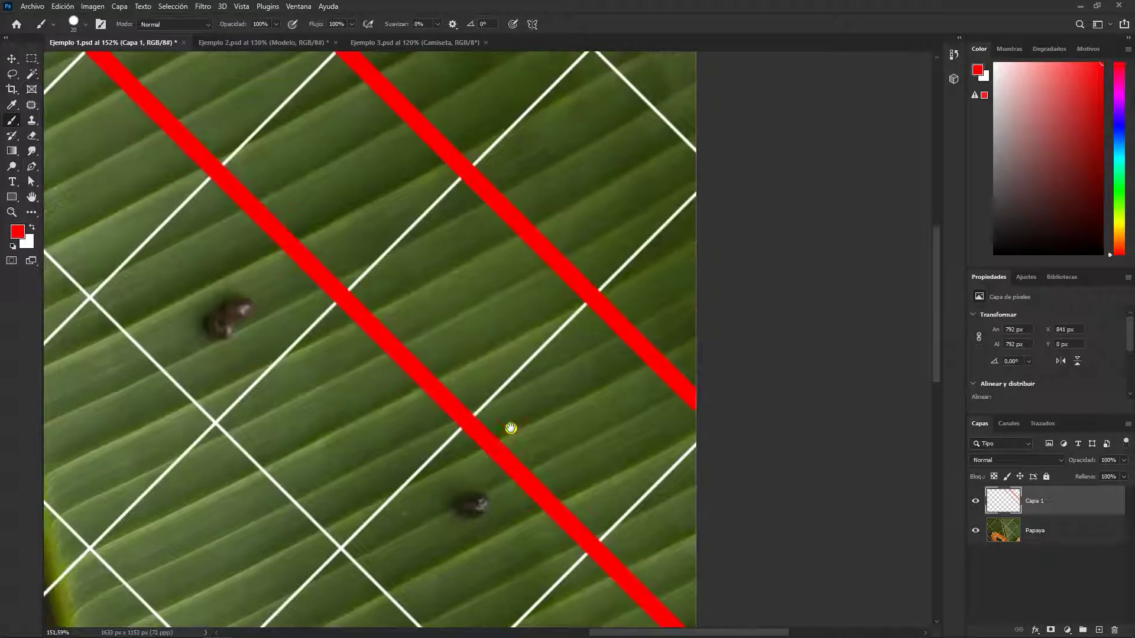
pyautogui.moveTo(350, 243); pyautogui.dragTo(485, 373)
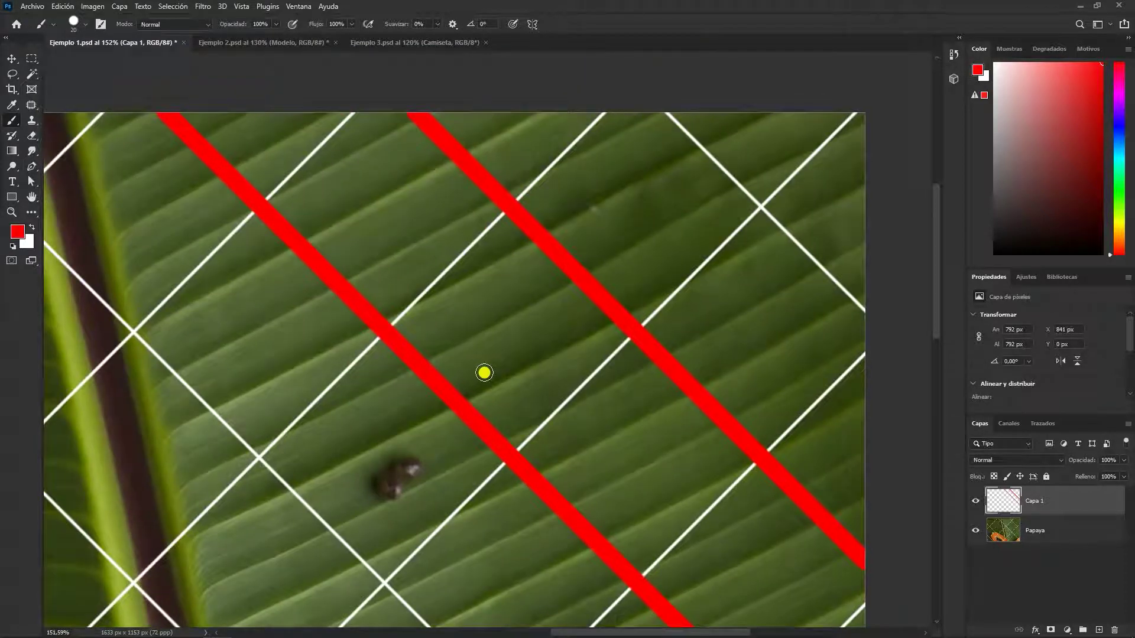
pyautogui.scroll(-2, 654, 181)
pyautogui.scroll(-1, 494, 215)
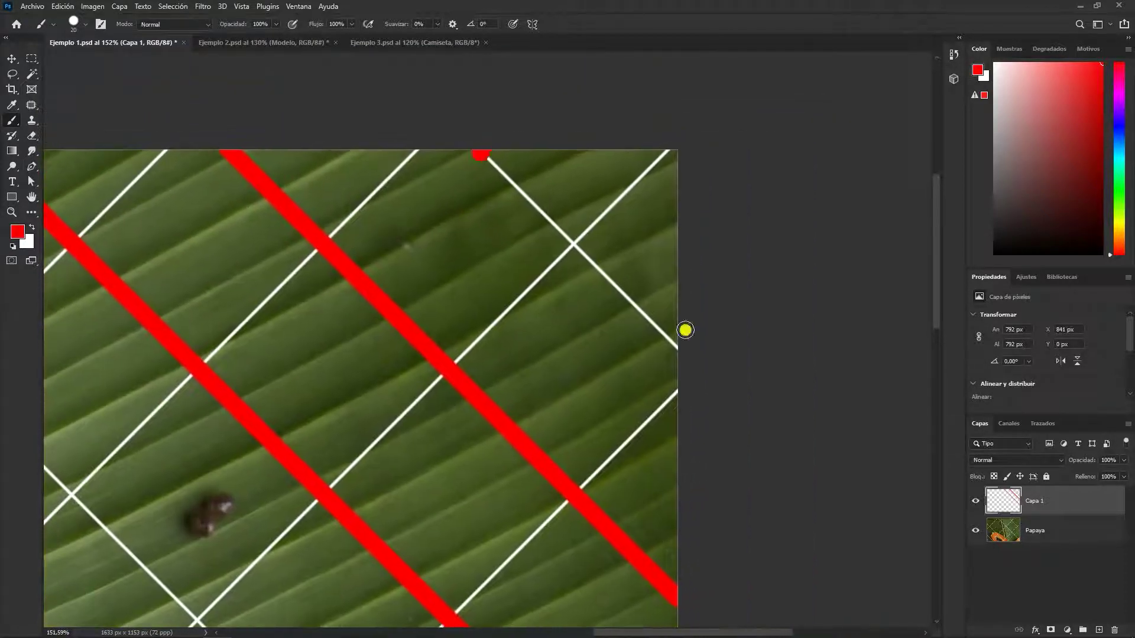
pyautogui.scroll(-2, 608, 266)
pyautogui.keyDown('shift'); pyautogui.click(892, 581); pyautogui.keyUp('shift')
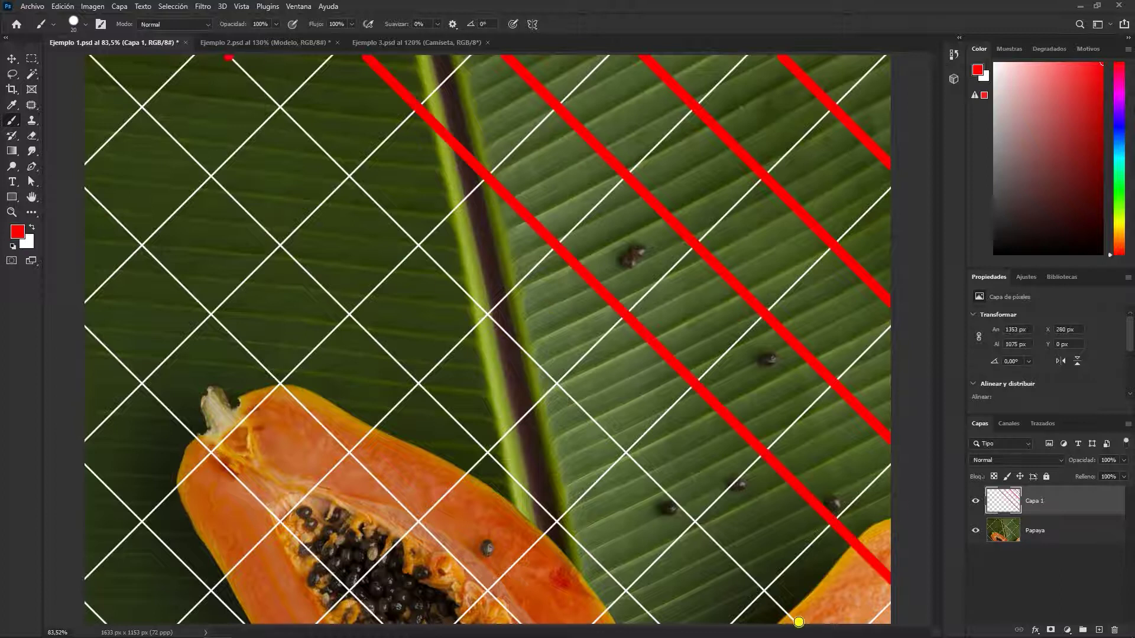
# Trace the remaining downward white diagonals in red, including those from the left edge.
pyautogui.keyDown('shift'); pyautogui.click(798, 621); pyautogui.keyUp('shift')
pyautogui.click(660, 624)
pyautogui.keyDown('shift'); pyautogui.click(90, 57); pyautogui.keyUp('shift')
pyautogui.click(86, 188)
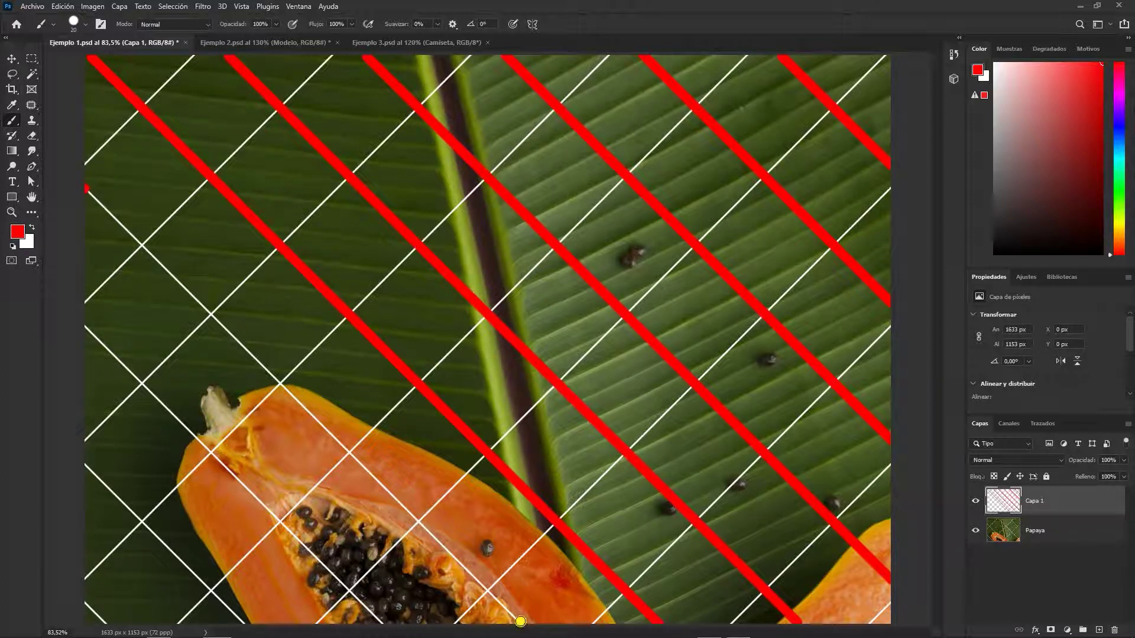
pyautogui.keyDown('shift'); pyautogui.click(521, 622); pyautogui.keyUp('shift')
pyautogui.click(383, 622)
pyautogui.keyDown('shift'); pyautogui.click(86, 324); pyautogui.keyUp('shift')
pyautogui.keyDown('shift'); pyautogui.click(243, 622); pyautogui.keyUp('shift')
pyautogui.click(87, 606)
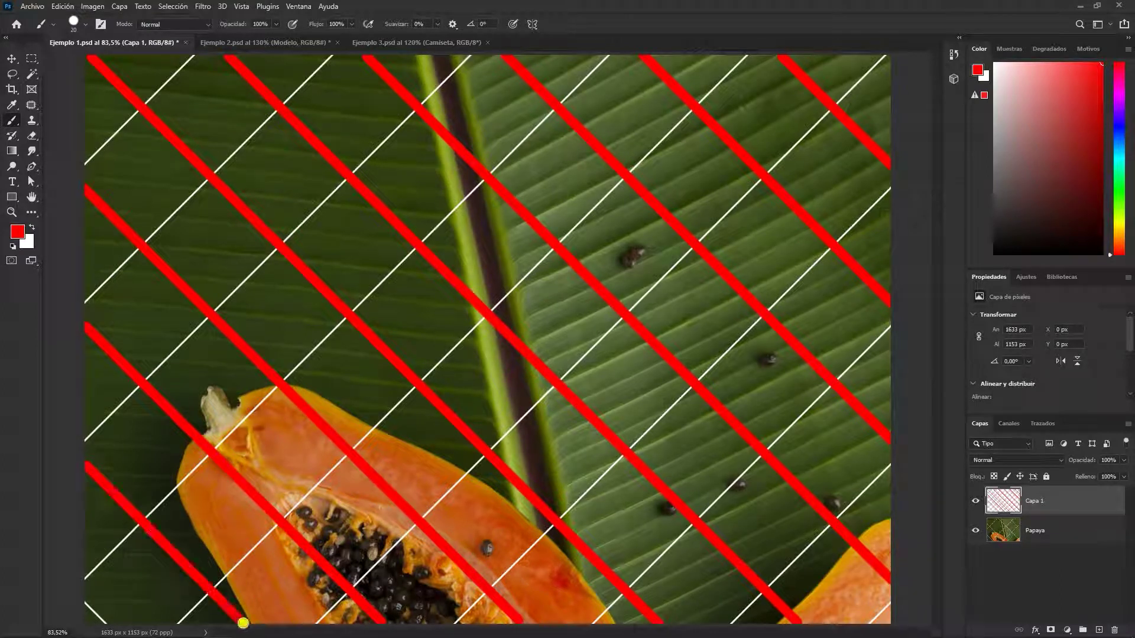
# Trace all the up-right white diagonals in red across the image.
pyautogui.click(86, 578)
pyautogui.keyDown('shift'); pyautogui.click(608, 57); pyautogui.keyUp('shift')
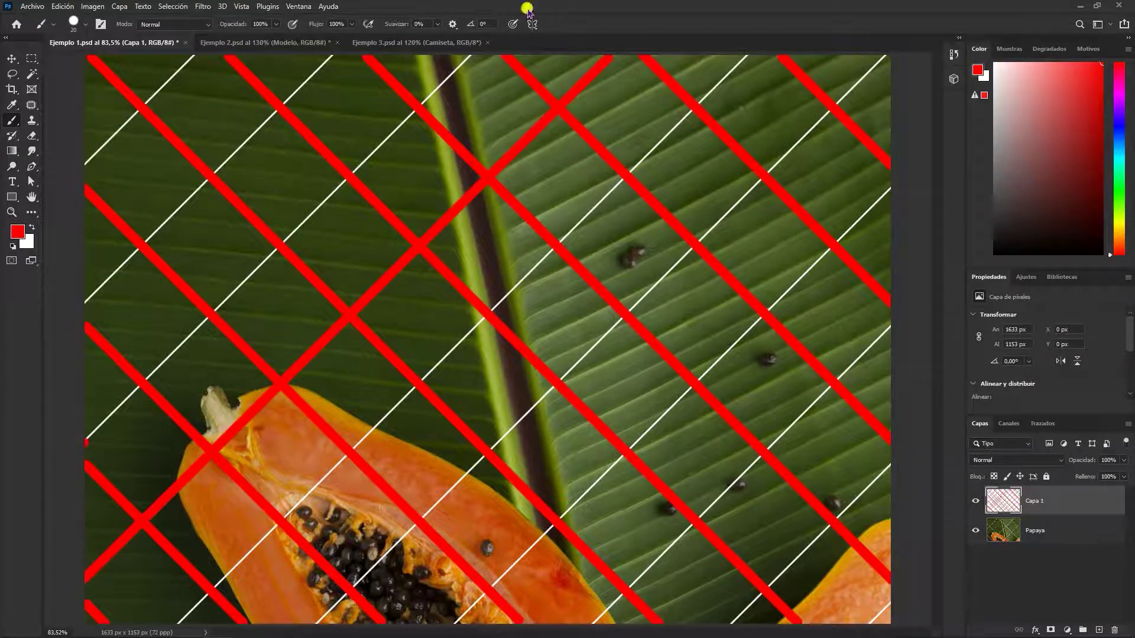
pyautogui.keyDown('shift'); pyautogui.click(468, 55); pyautogui.keyUp('shift')
pyautogui.keyDown('shift'); pyautogui.click(86, 302); pyautogui.keyUp('shift')
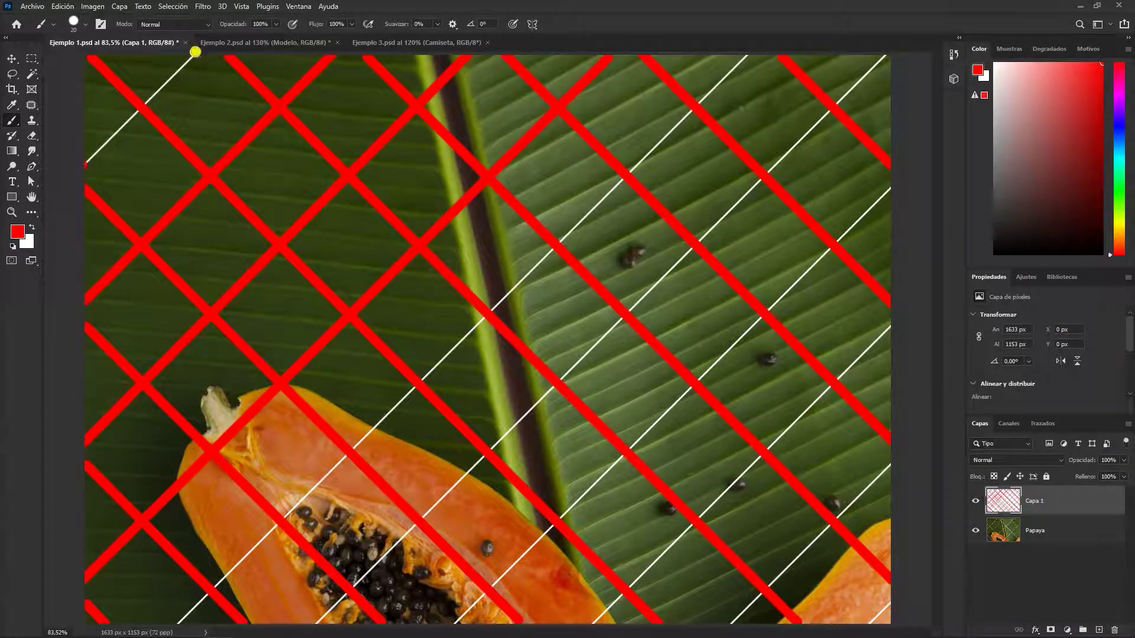
pyautogui.keyDown('shift'); pyautogui.click(195, 53); pyautogui.keyUp('shift')
pyautogui.keyDown('shift'); pyautogui.click(746, 55); pyautogui.keyUp('shift')
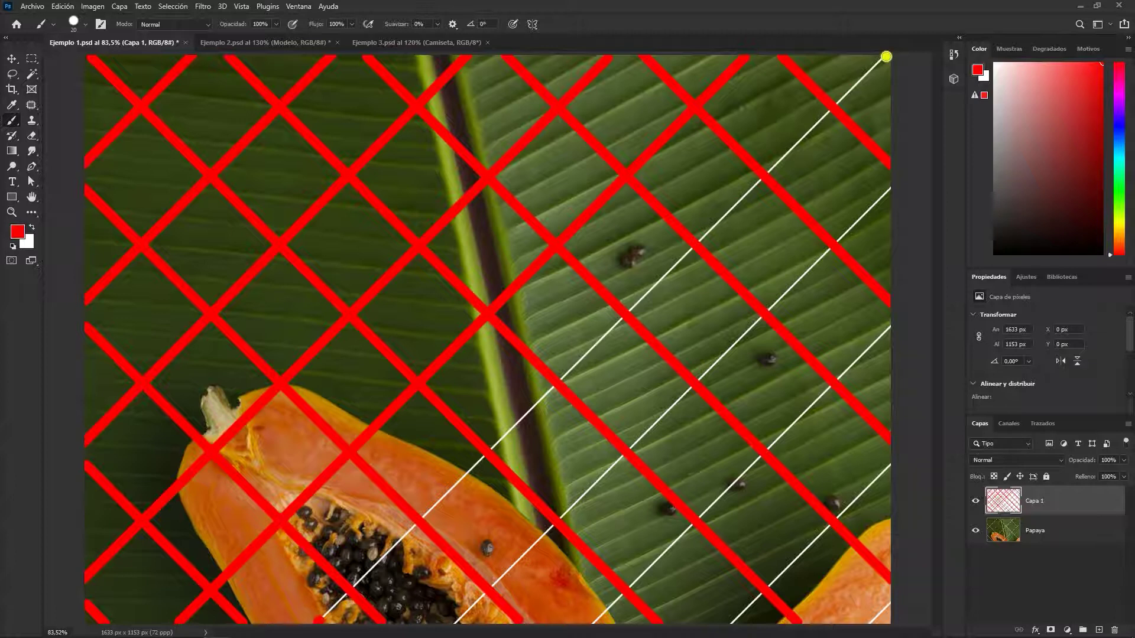
pyautogui.keyDown('shift'); pyautogui.click(886, 56); pyautogui.keyUp('shift')
pyautogui.keyDown('shift'); pyautogui.click(891, 186); pyautogui.keyUp('shift')
pyautogui.keyDown('shift'); pyautogui.click(891, 325); pyautogui.keyUp('shift')
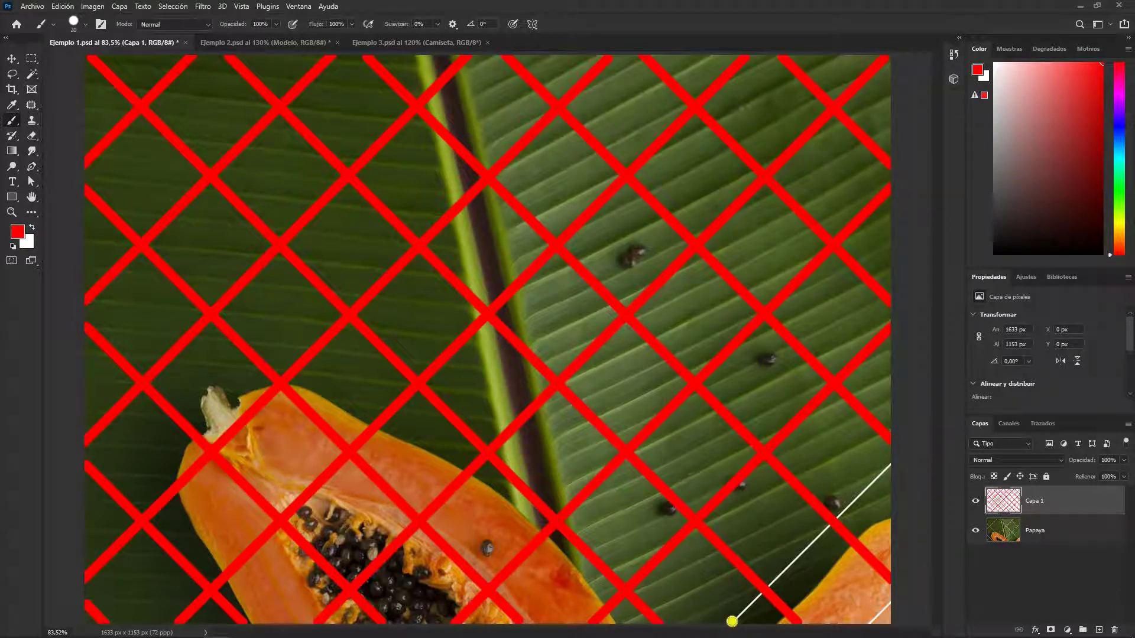
pyautogui.keyDown('shift'); pyautogui.click(890, 464); pyautogui.keyUp('shift')
pyautogui.keyDown('shift'); pyautogui.click(889, 600); pyautogui.keyUp('shift')
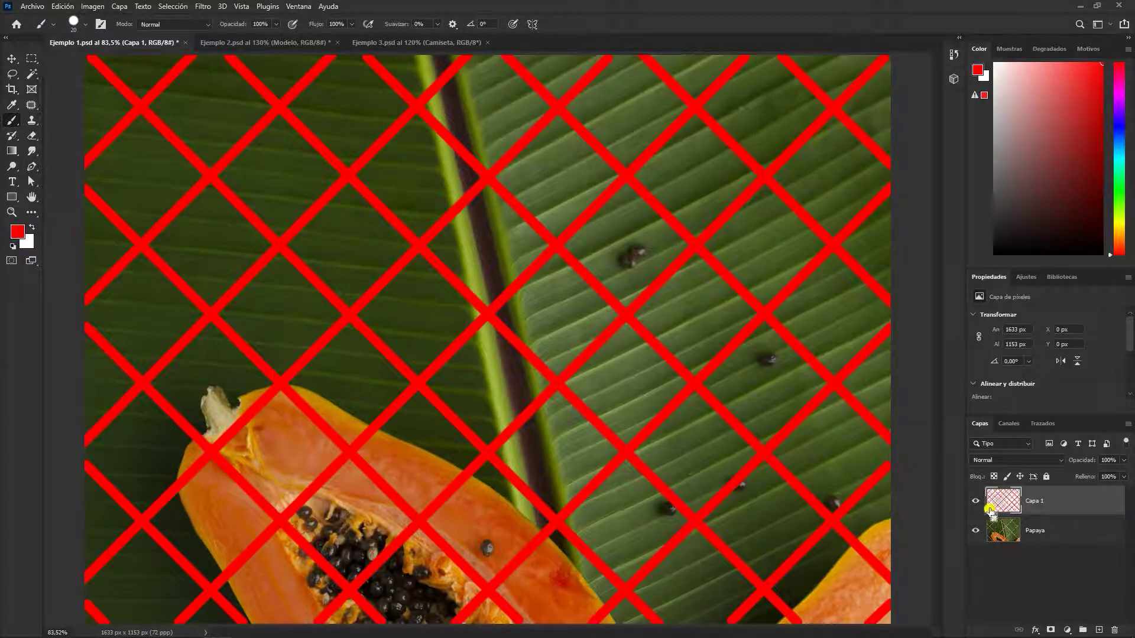
# Load the red lines as a selection, hide their layer, and activate the Papaya layer.
pyautogui.keyDown('ctrl'); pyautogui.click(1005, 500); pyautogui.keyUp('ctrl')
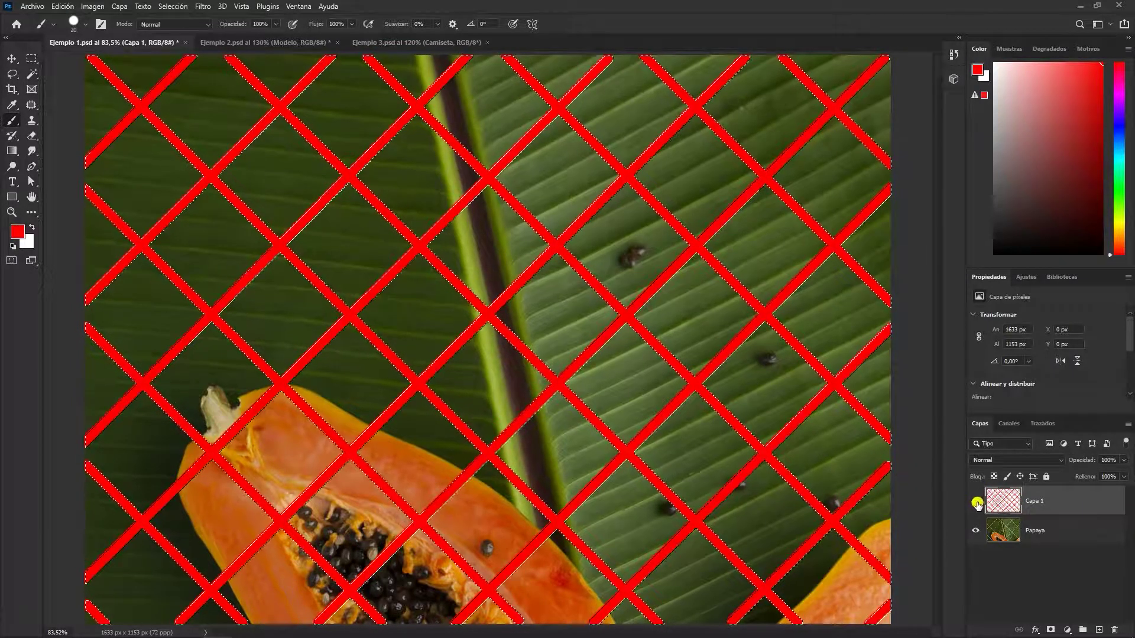
pyautogui.click(977, 503)
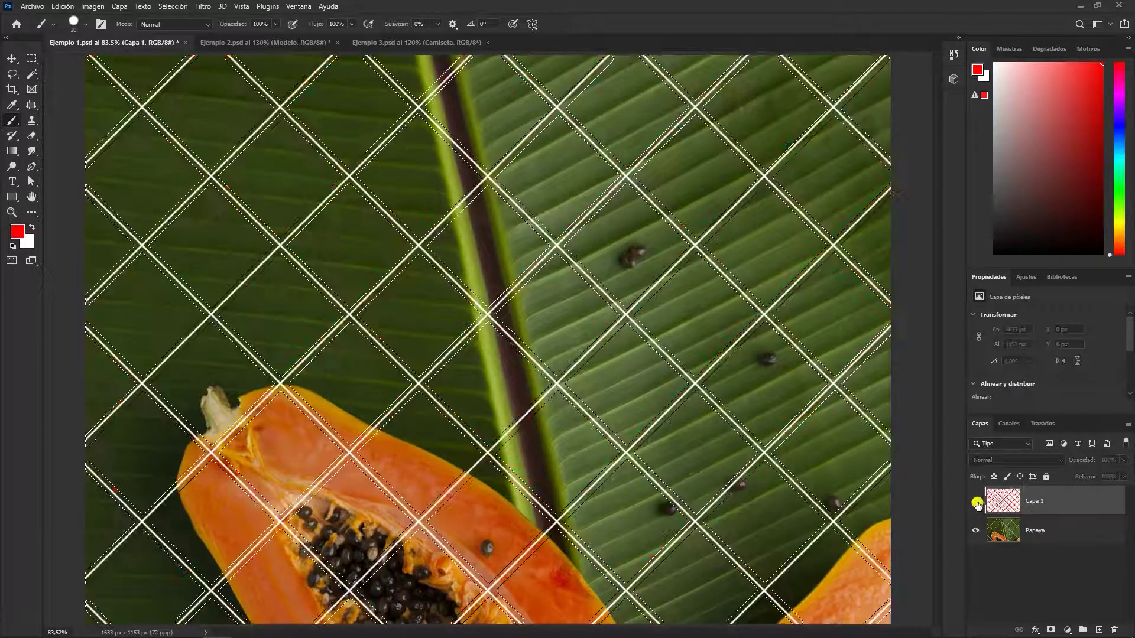
pyautogui.click(1049, 528)
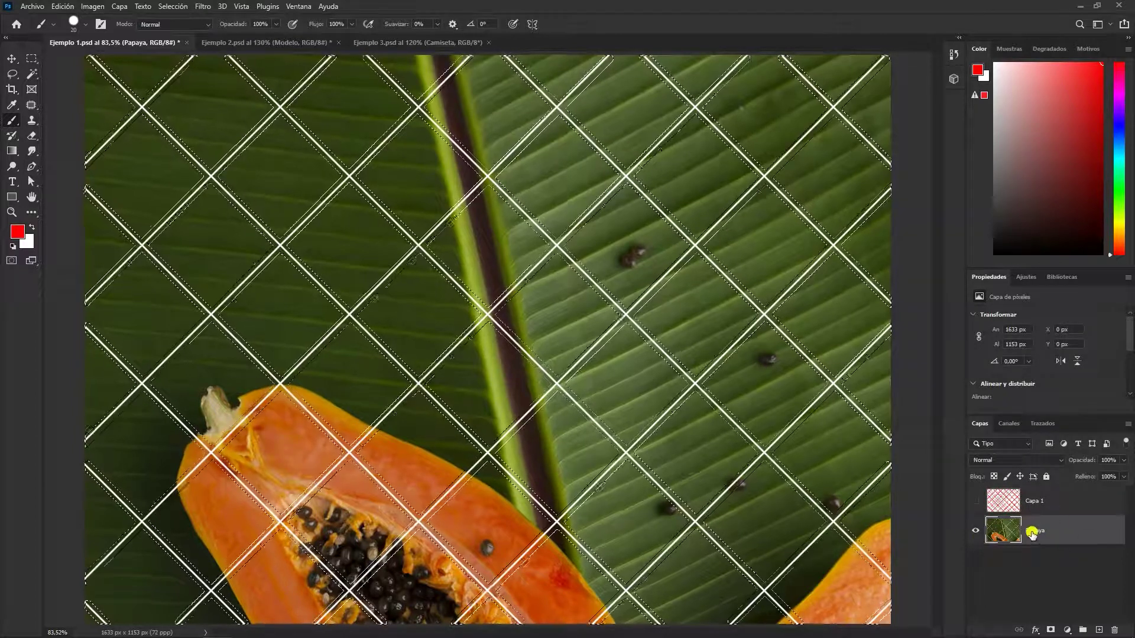
# Content-aware fill the grid-line selection with output sent to a new layer.
pyautogui.click(63, 7)
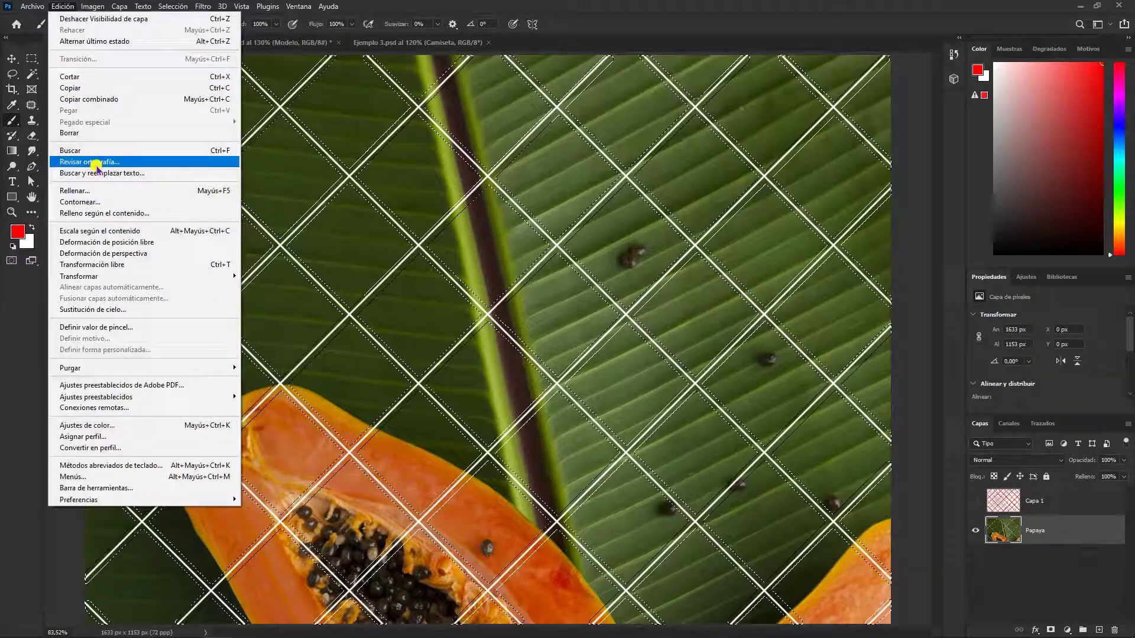
pyautogui.click(101, 212)
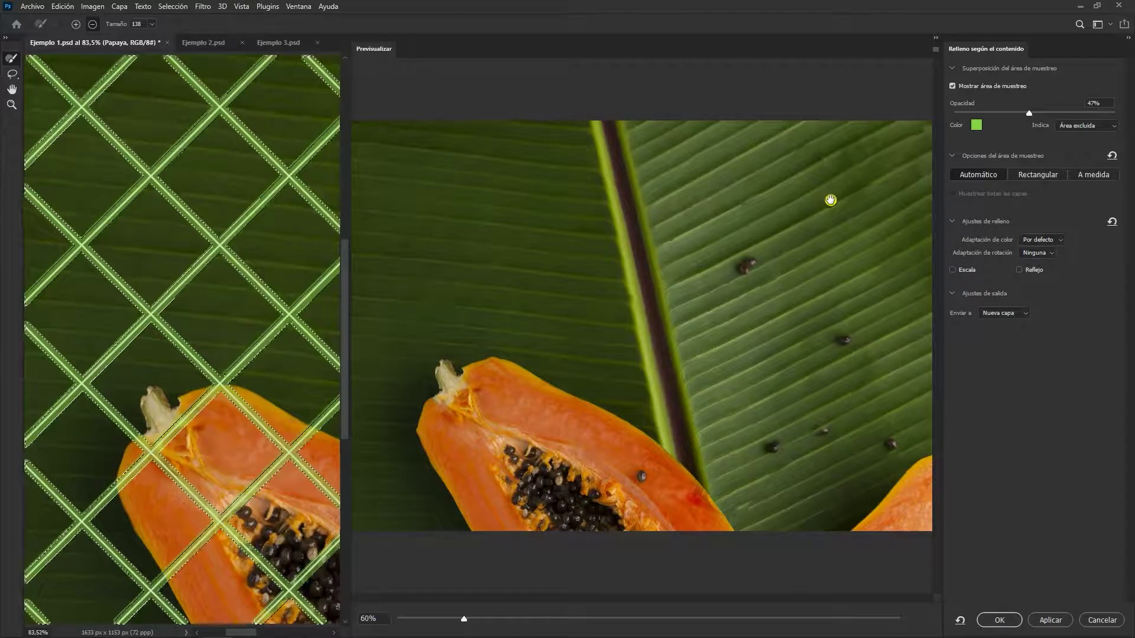
pyautogui.click(991, 311)
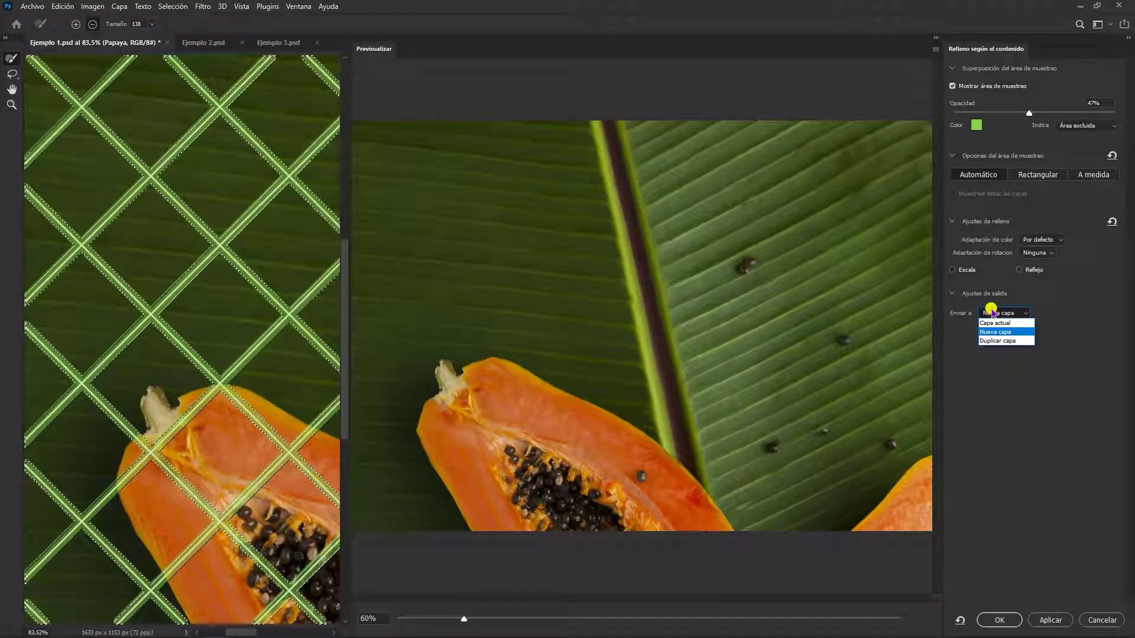
pyautogui.click(998, 332)
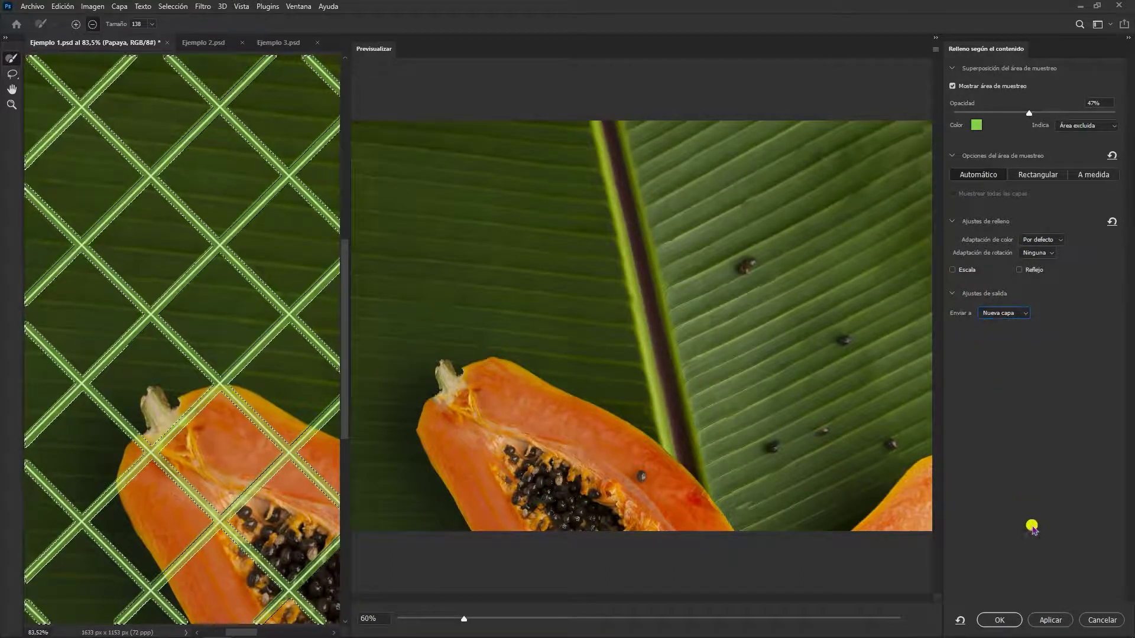
pyautogui.click(1049, 620)
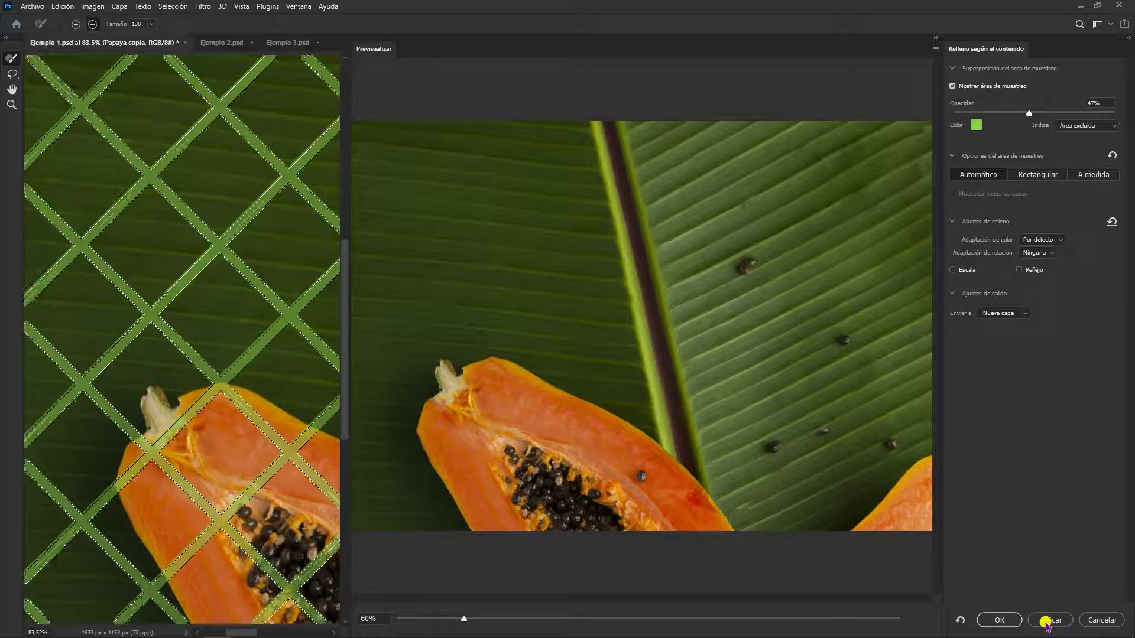
pyautogui.click(997, 619)
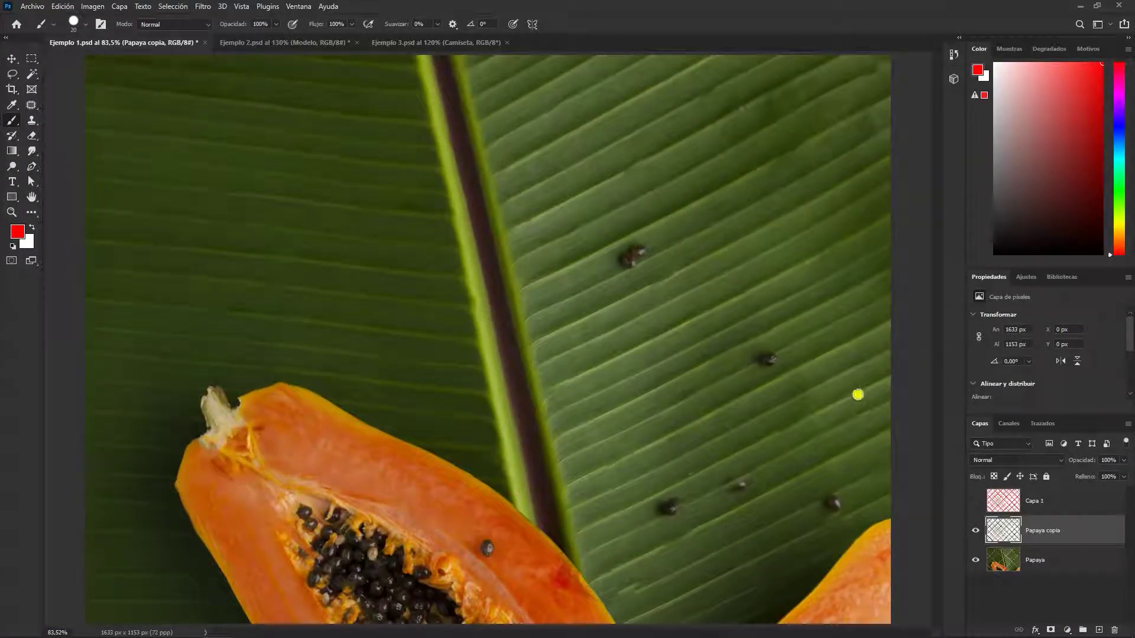
# Zoom into the leaf and set the Spot Healing Brush to sample all layers.
pyautogui.press('z')
pyautogui.moveTo(629, 179)
pyautogui.mouseDown()
pyautogui.moveTo(666, 193)
pyautogui.moveTo(541, 273)
pyautogui.mouseUp()
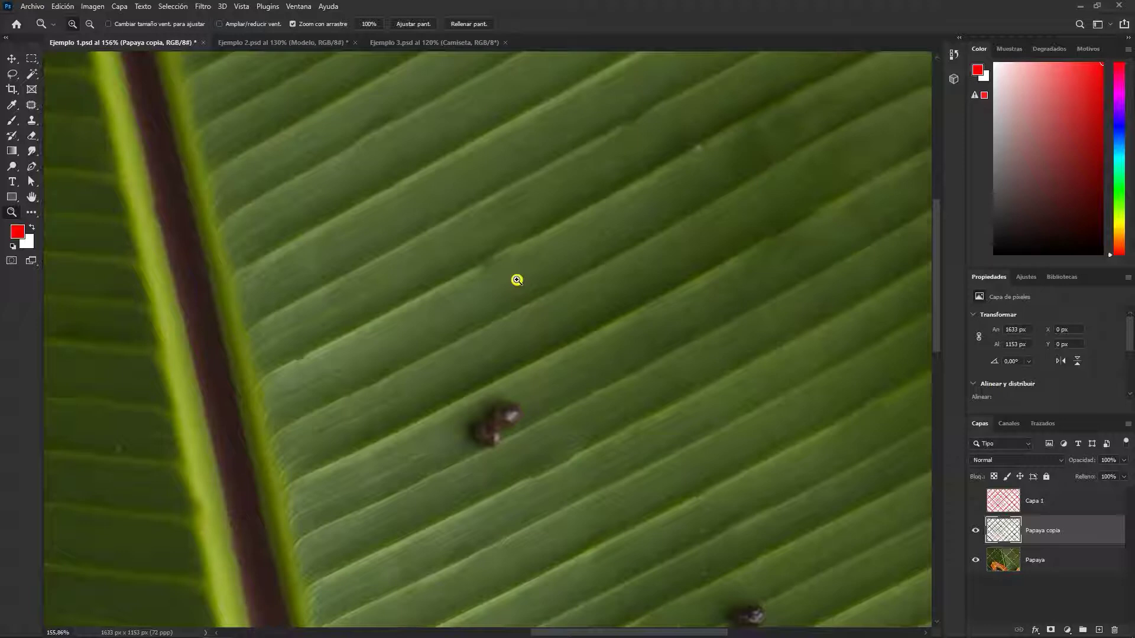
pyautogui.press('j')
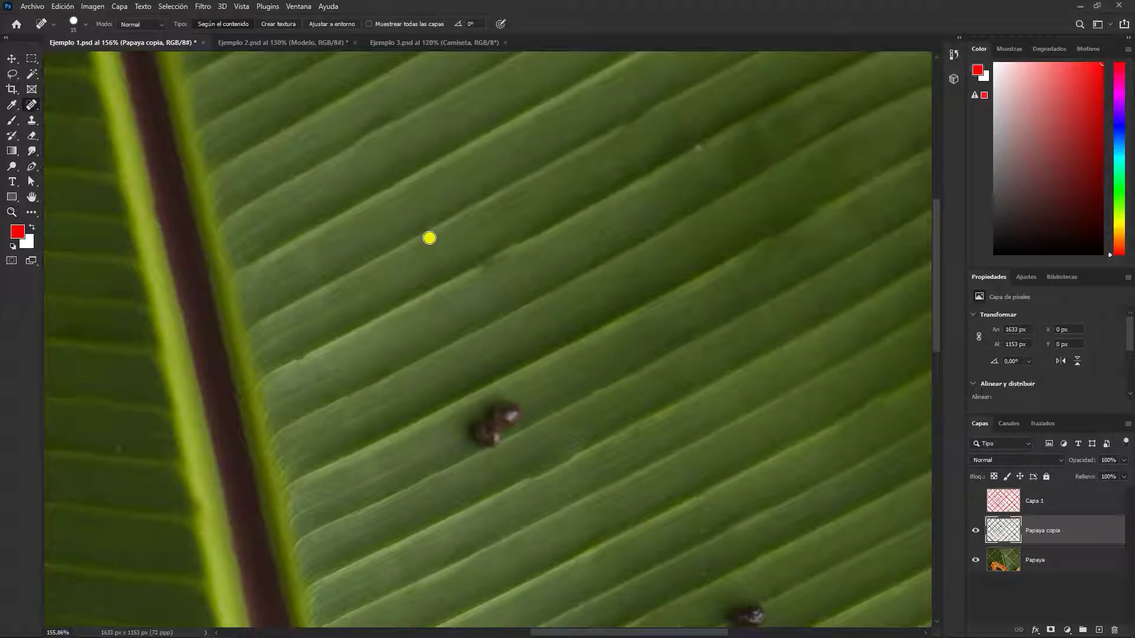
pyautogui.rightClick(33, 105)
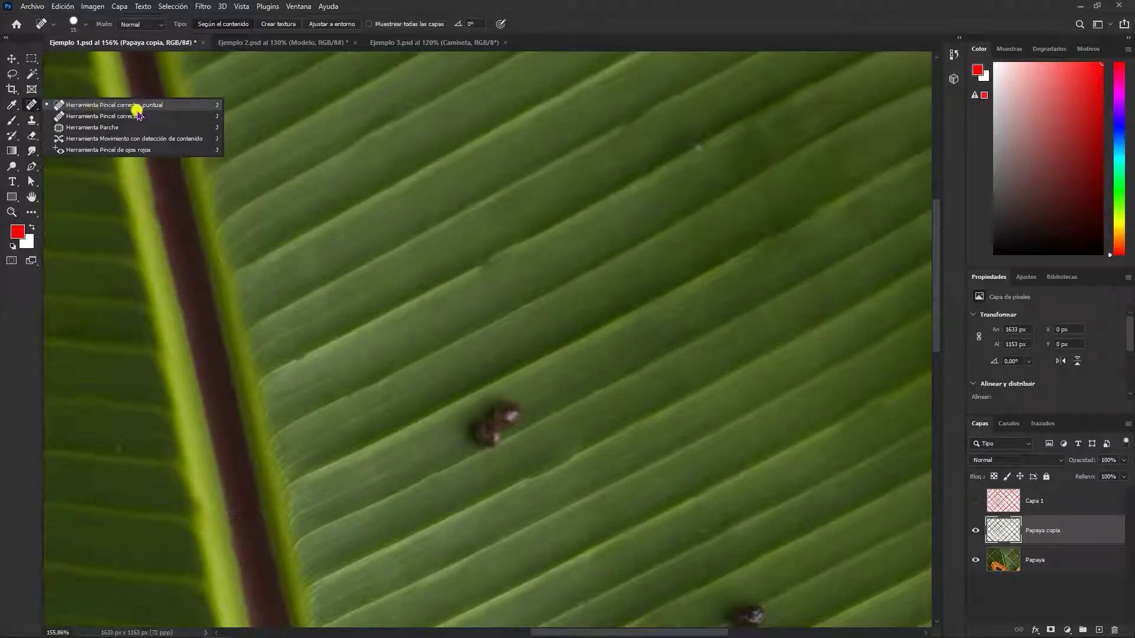
pyautogui.click(82, 110)
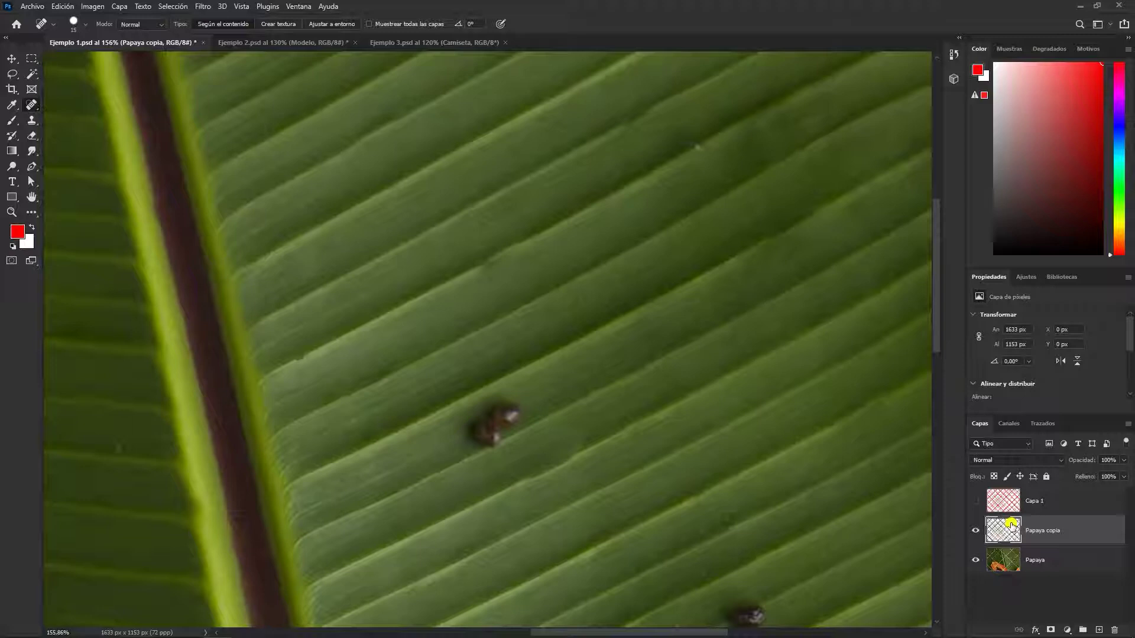
pyautogui.click(377, 23)
# Heal the leftover marks on the leaf, including one across a leaf vein.
pyautogui.moveTo(475, 268); pyautogui.dragTo(526, 238)
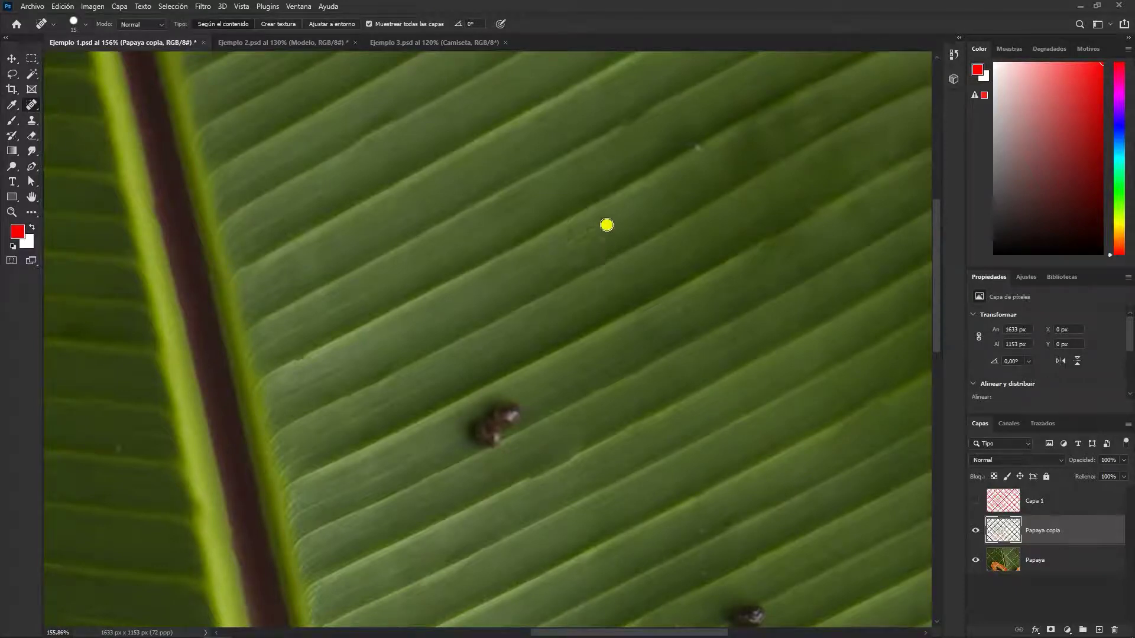
pyautogui.moveTo(654, 217); pyautogui.dragTo(521, 344)
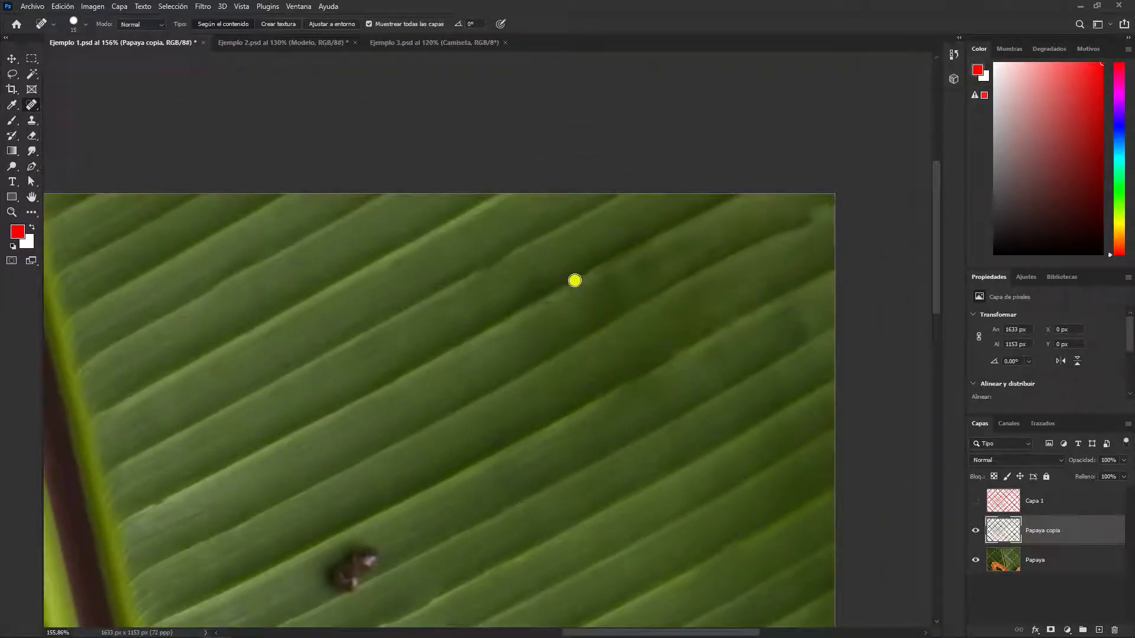
pyautogui.moveTo(469, 266); pyautogui.dragTo(512, 249)
pyautogui.moveTo(514, 301); pyautogui.dragTo(471, 159)
pyautogui.moveTo(464, 312); pyautogui.dragTo(520, 157)
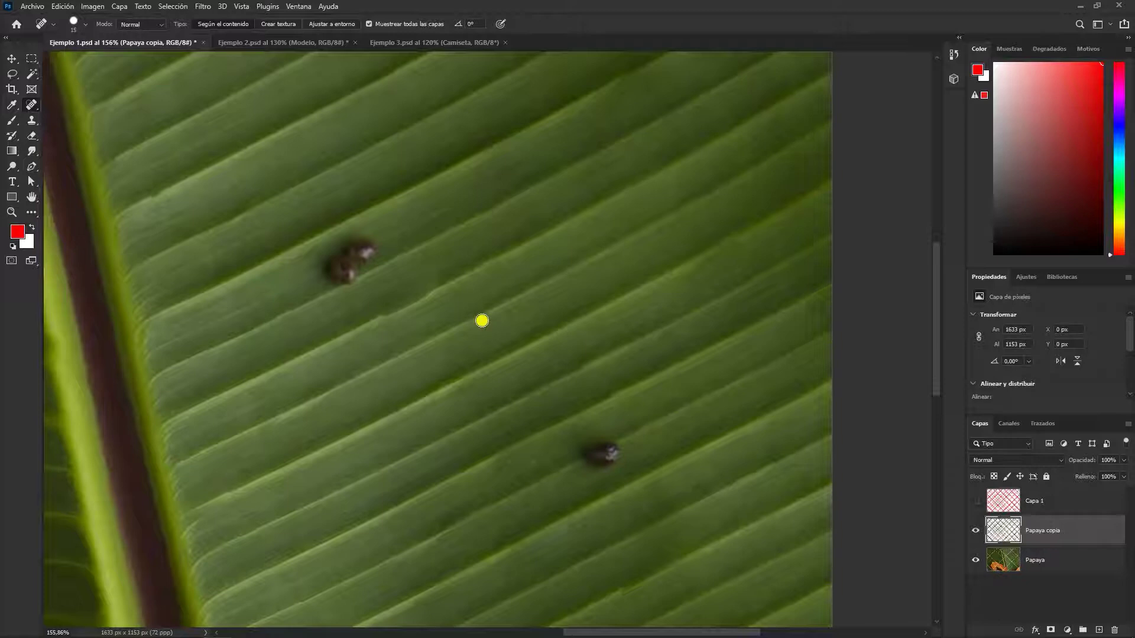
# Fit the papaya image to the window and switch to the model photo document.
pyautogui.hotkey('ctrl', '0')
pyautogui.hotkey('ctrl', 'Tab')
pyautogui.press('v')
pyautogui.press('x')
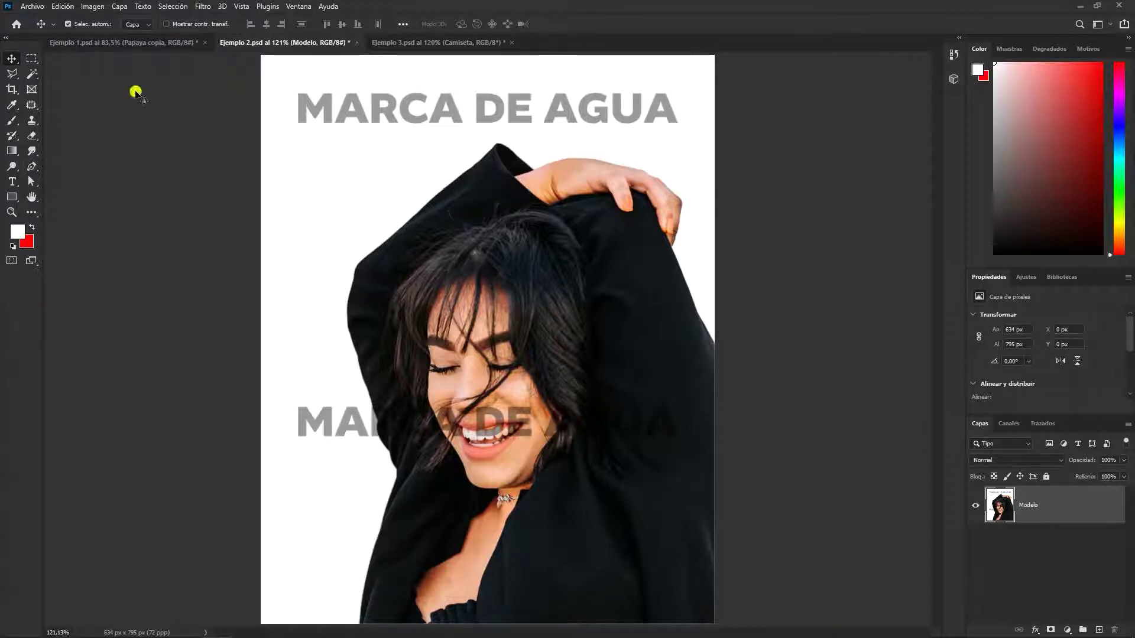
# Copy the marquee-selected top MARCA DE AGUA watermark to Capa 1 set to Dividir blend.
pyautogui.click(31, 58)
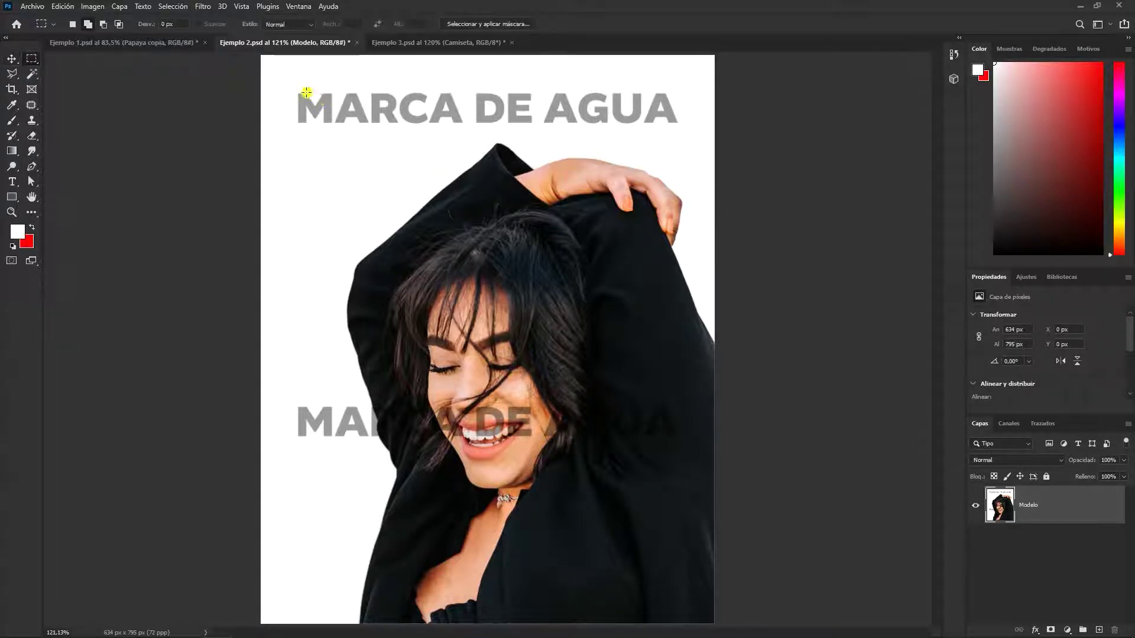
pyautogui.moveTo(294, 88)
pyautogui.mouseDown()
pyautogui.moveTo(536, 128)
pyautogui.moveTo(680, 127)
pyautogui.mouseUp()
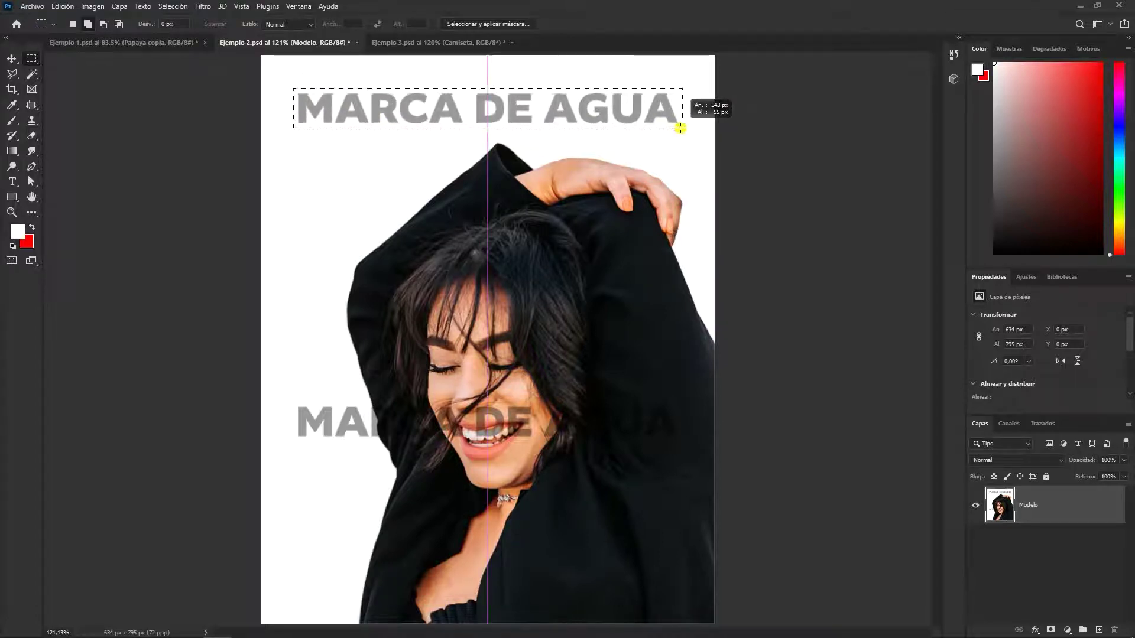
pyautogui.moveTo(681, 128); pyautogui.dragTo(680, 128)
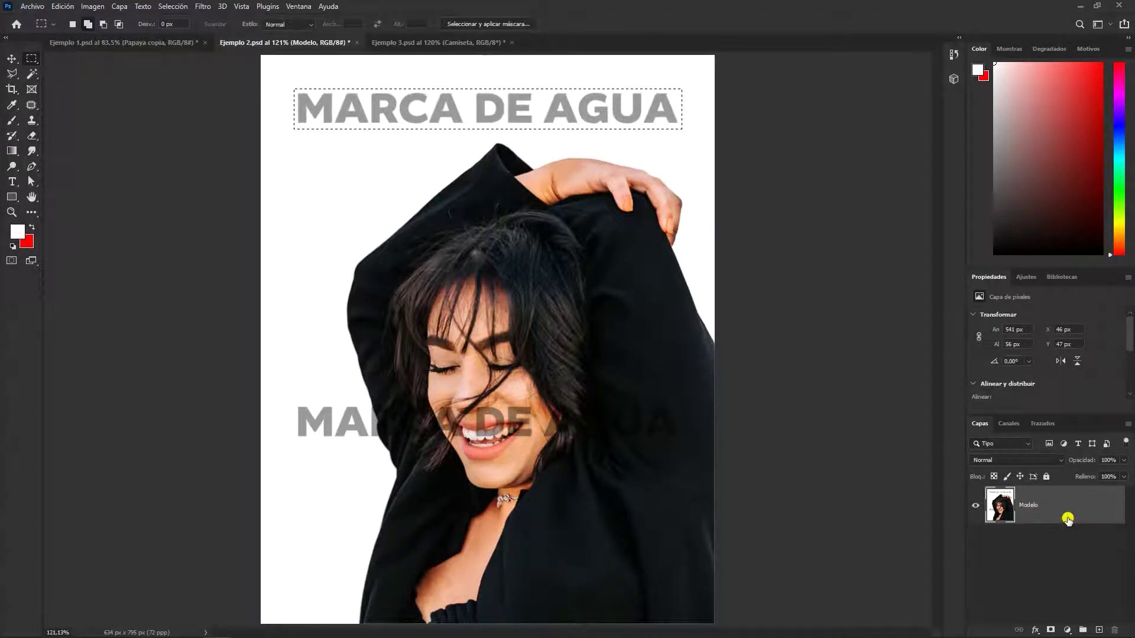
pyautogui.hotkey('ctrl', 'j')
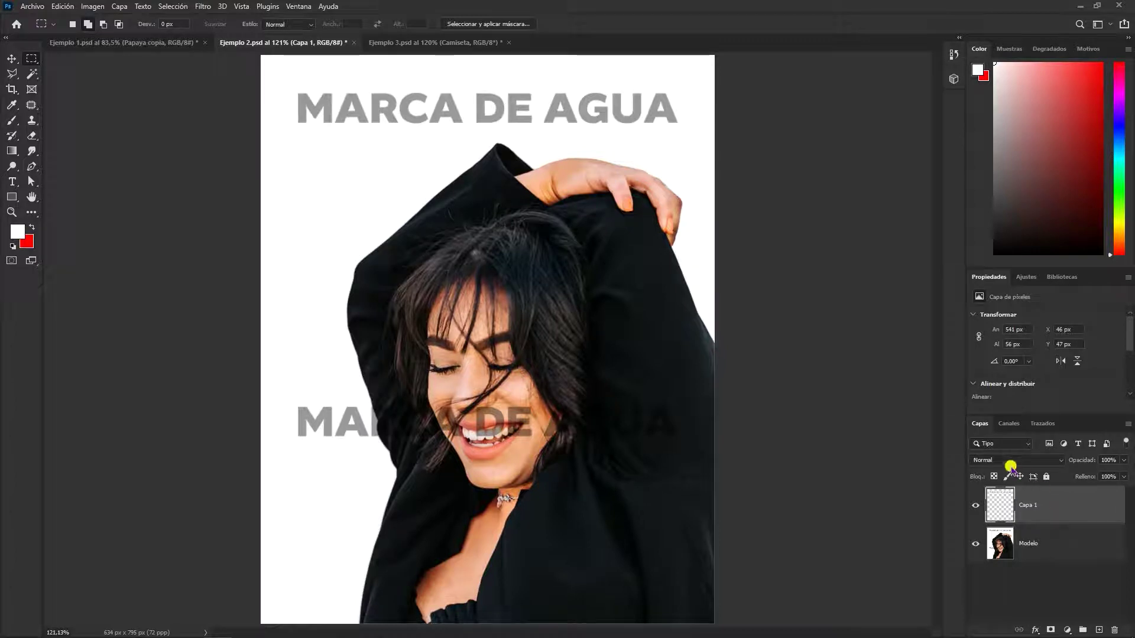
pyautogui.click(1008, 460)
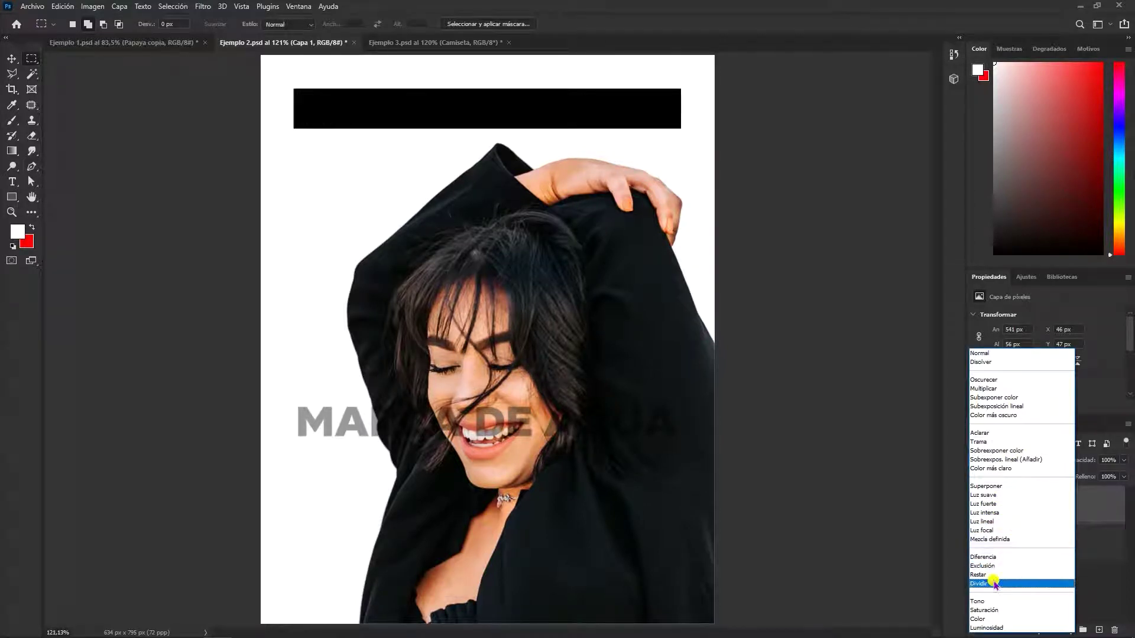
pyautogui.click(996, 584)
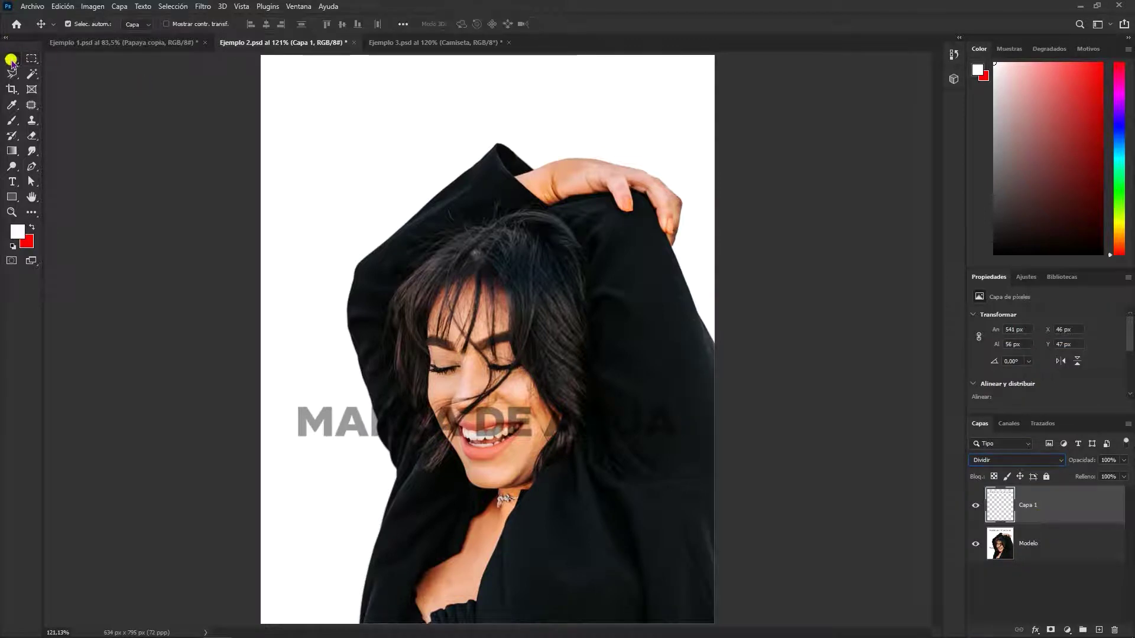
# Duplicate Capa 1 and move the copy down onto the face watermark.
pyautogui.press('z')
pyautogui.moveTo(415, 414); pyautogui.dragTo(453, 422)
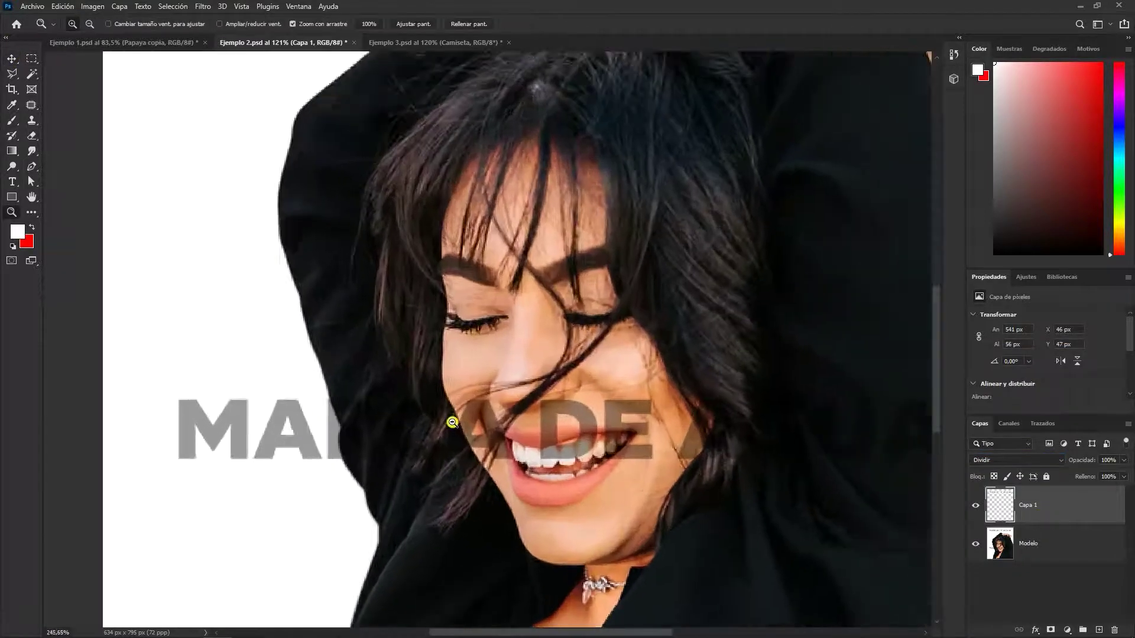
pyautogui.moveTo(592, 424); pyautogui.dragTo(536, 414)
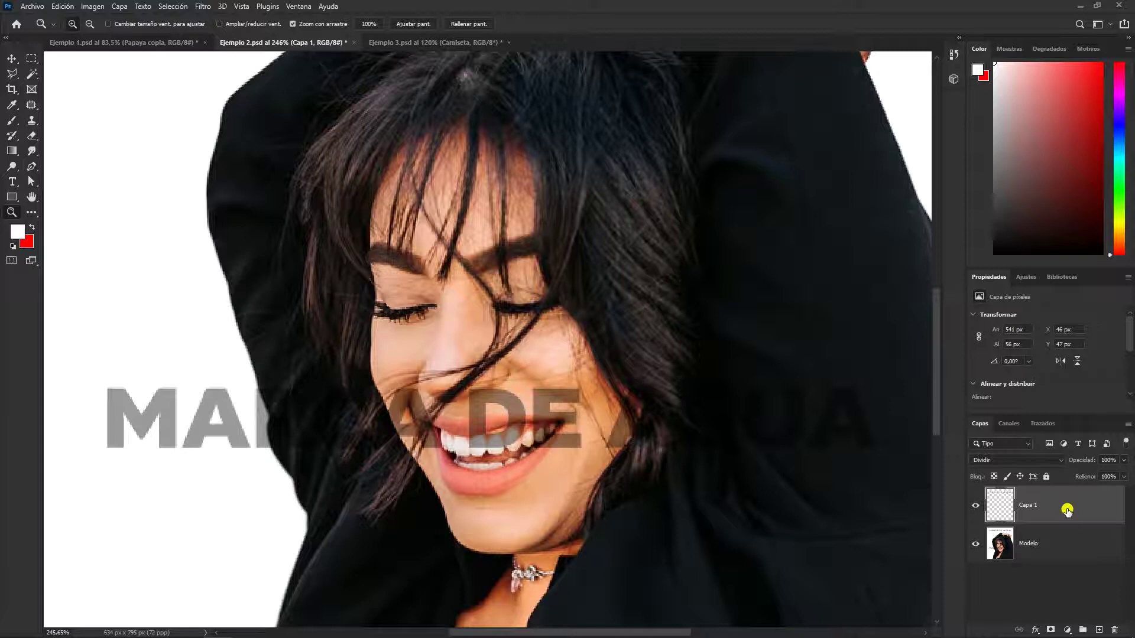
pyautogui.hotkey('ctrl', 'j')
pyautogui.hotkey('ctrl', '0')
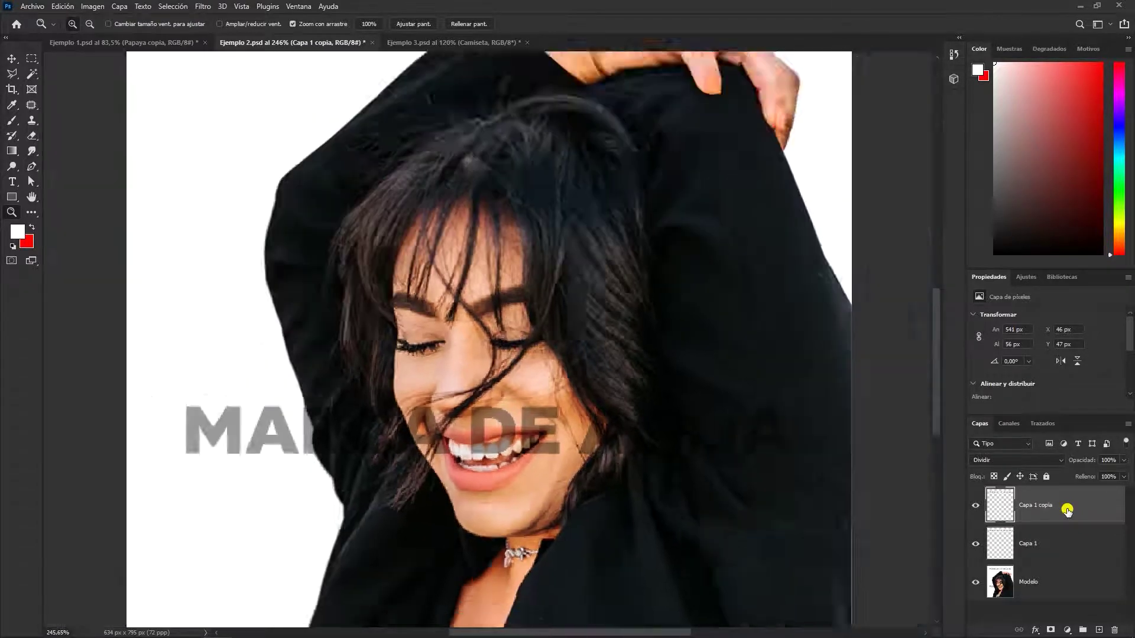
pyautogui.click(11, 59)
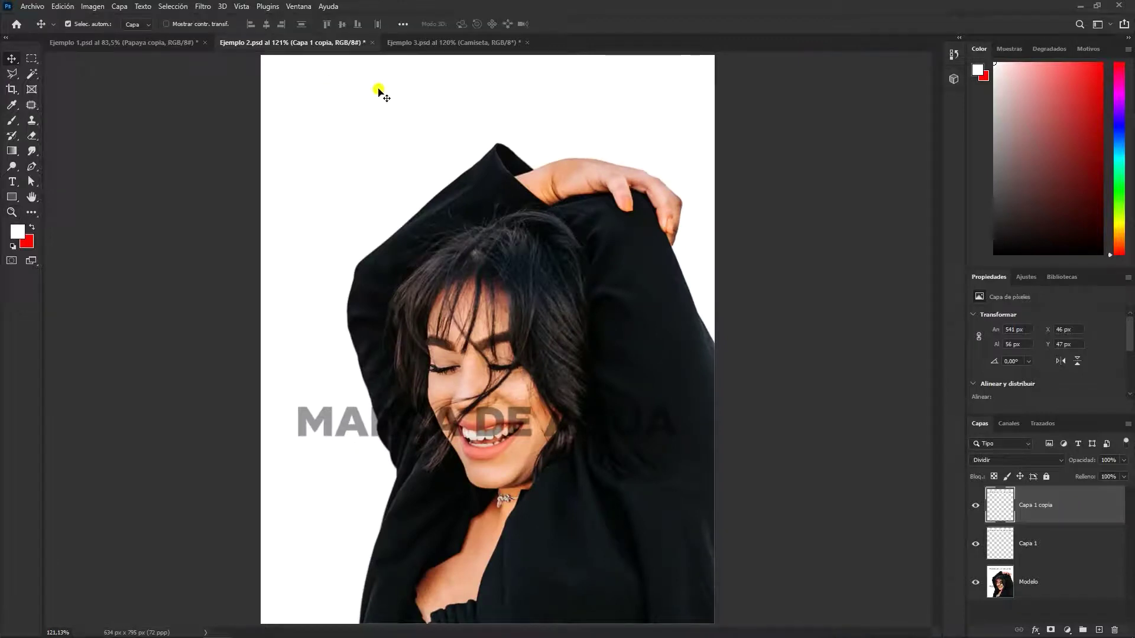
pyautogui.moveTo(485, 109); pyautogui.dragTo(487, 421)
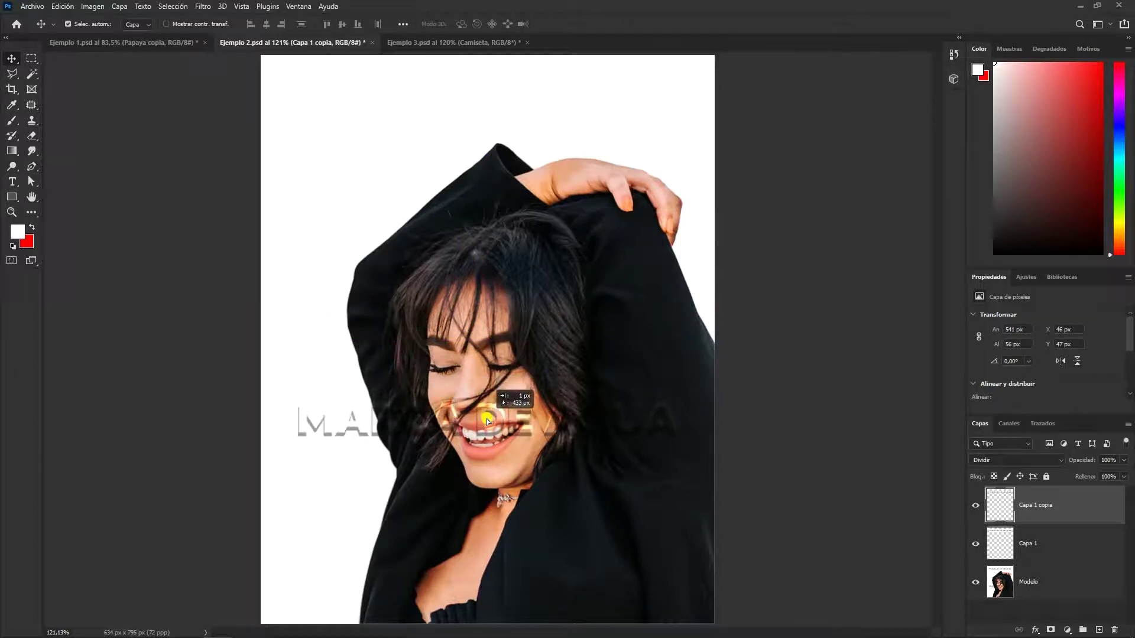
# Nudge the copy with arrow keys until the face watermark vanishes, then view the t-shirt photo.
pyautogui.press('z')
pyautogui.moveTo(487, 421); pyautogui.dragTo(552, 443)
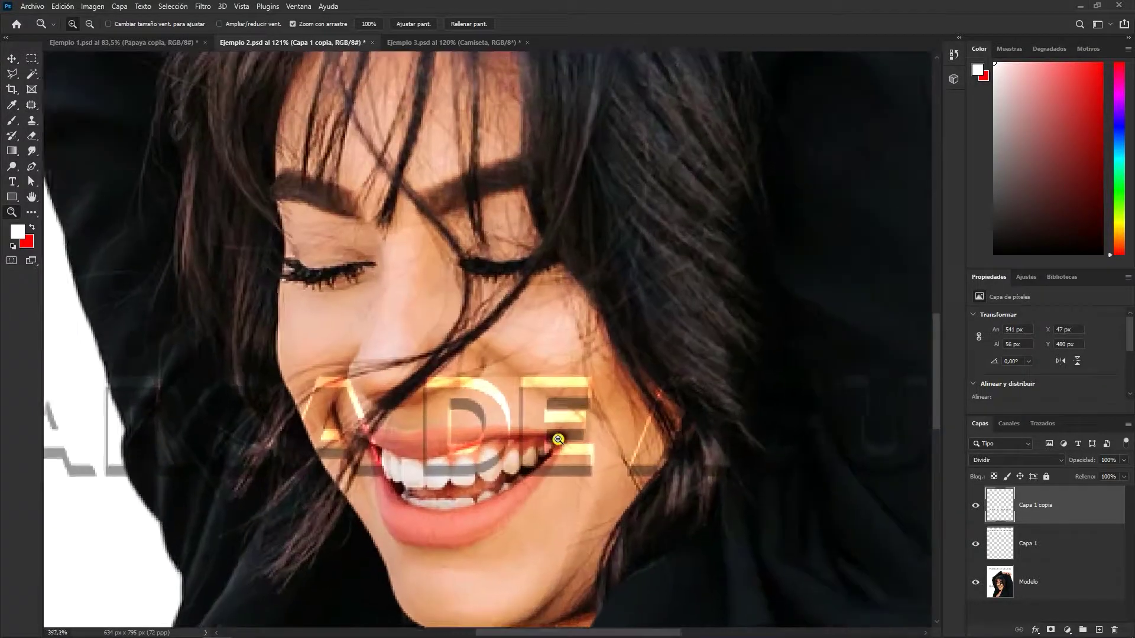
pyautogui.click(21, 63)
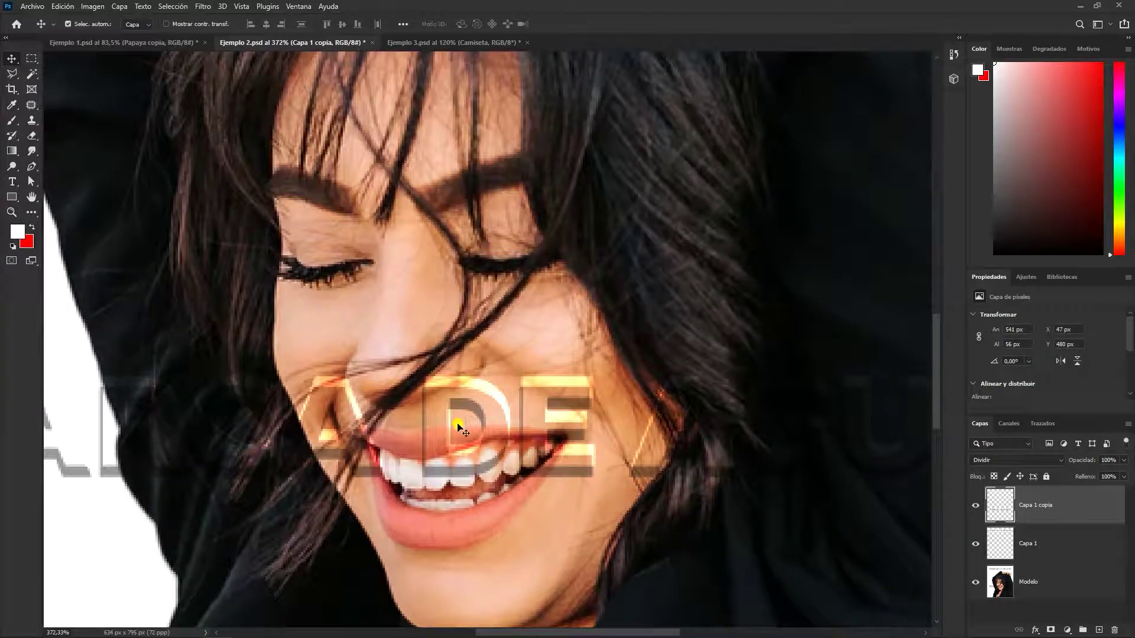
pyautogui.press('Down')
pyautogui.press('Down')
pyautogui.press('Down')
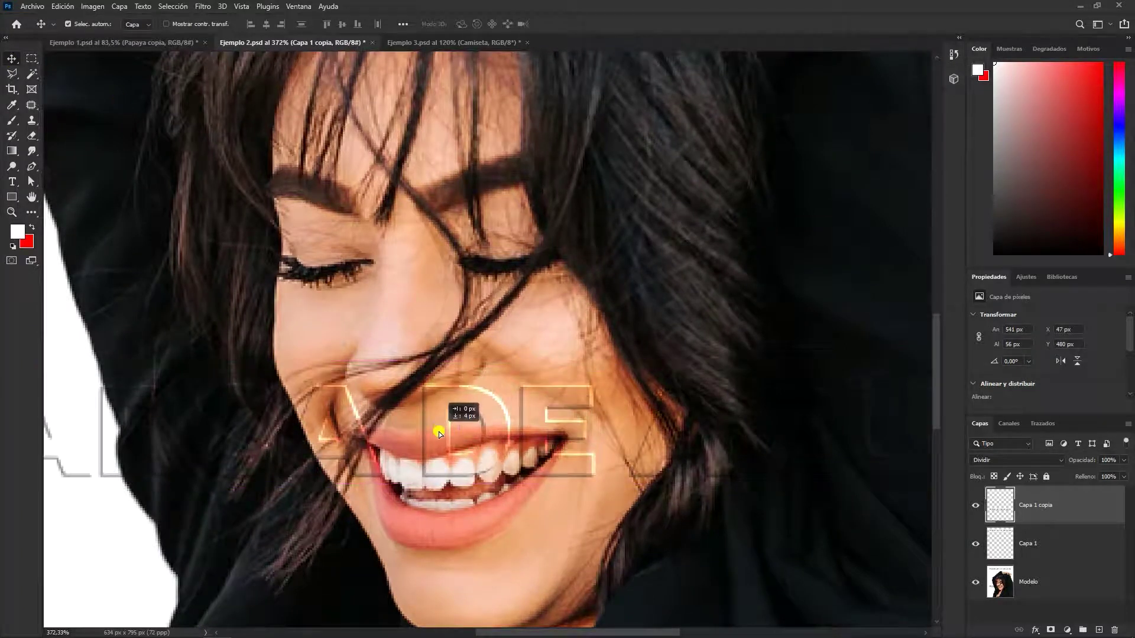
pyautogui.press('Left')
pyautogui.press('Down')
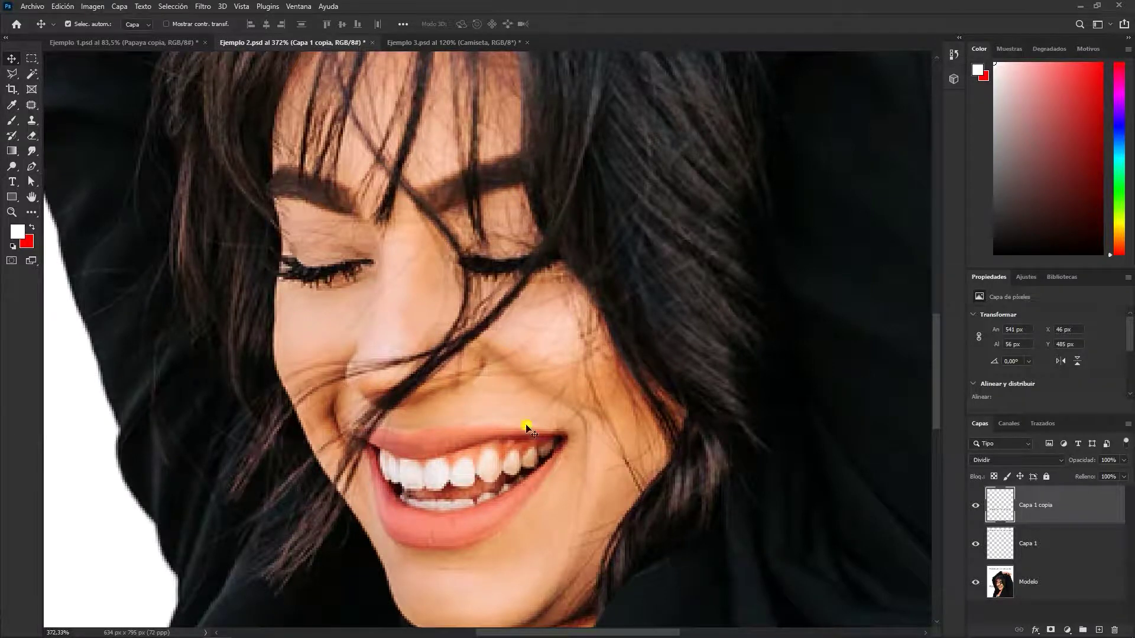
pyautogui.hotkey('ctrl', '0')
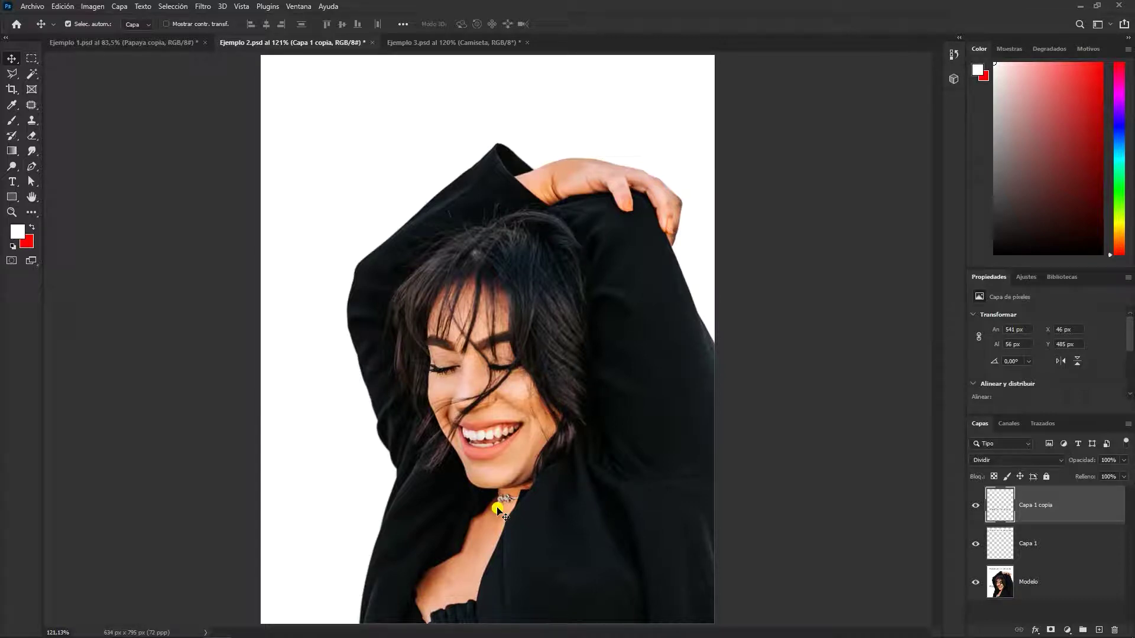
pyautogui.hotkey('ctrl', 'Tab')
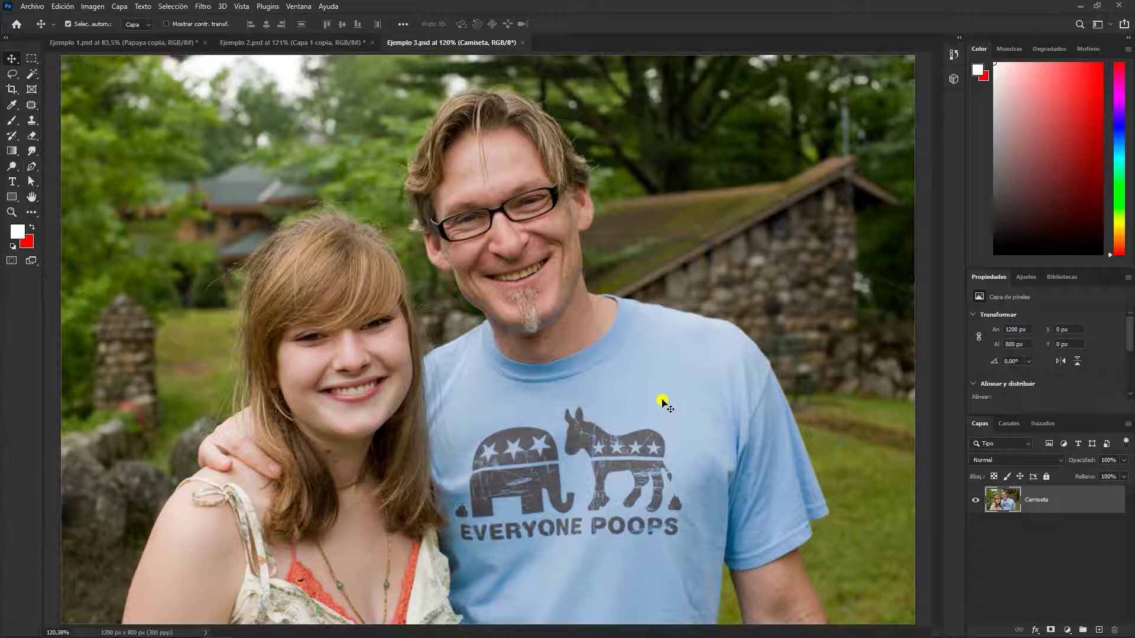
# Zoom in and lasso-select the donkey graphic on the shirt.
pyautogui.press('z')
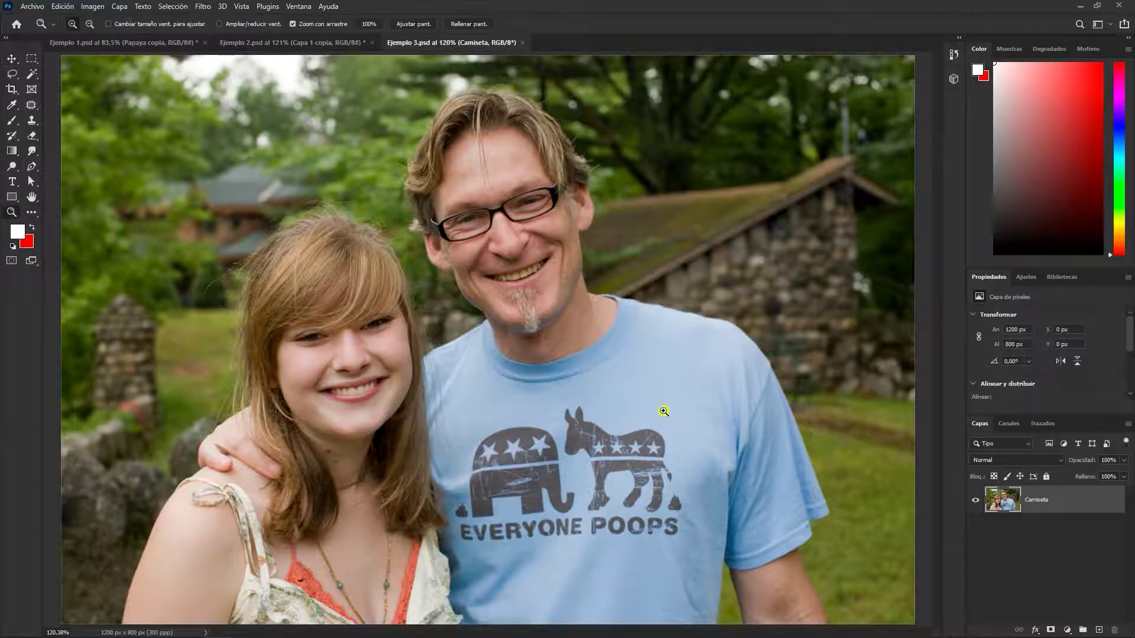
pyautogui.moveTo(553, 468)
pyautogui.mouseDown()
pyautogui.moveTo(598, 471)
pyautogui.moveTo(519, 371)
pyautogui.mouseUp()
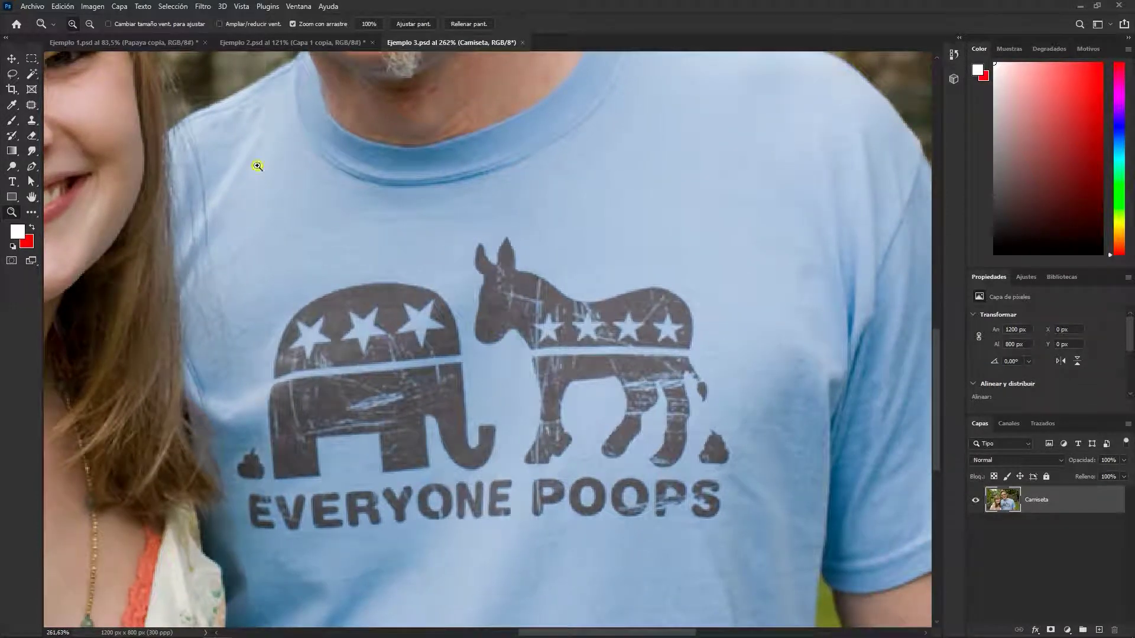
pyautogui.click(12, 76)
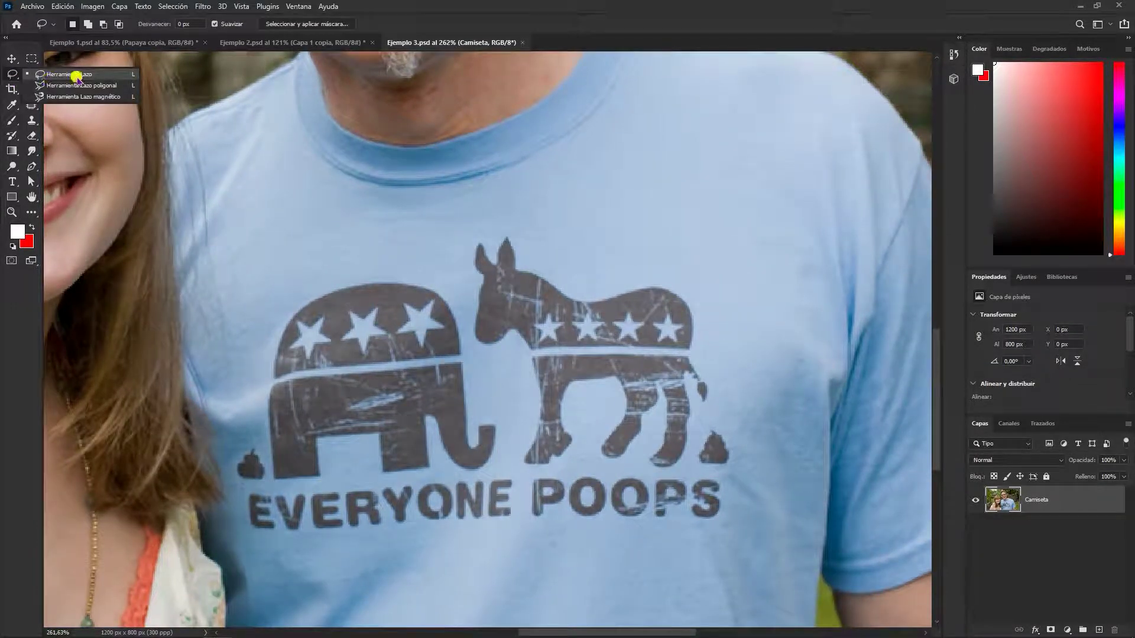
pyautogui.click(68, 75)
pyautogui.moveTo(508, 220)
pyautogui.mouseDown()
pyautogui.moveTo(465, 294)
pyautogui.moveTo(472, 355)
pyautogui.moveTo(517, 397)
pyautogui.moveTo(519, 471)
pyautogui.moveTo(648, 471)
pyautogui.mouseUp()
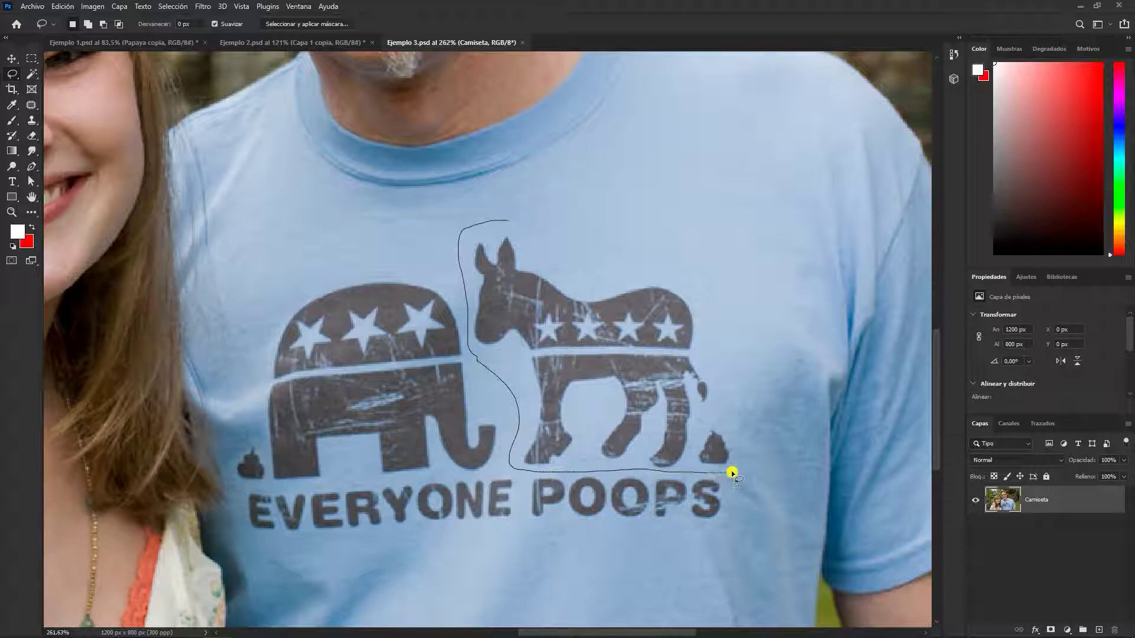
pyautogui.moveTo(736, 431); pyautogui.dragTo(721, 387)
pyautogui.moveTo(705, 297); pyautogui.dragTo(535, 231)
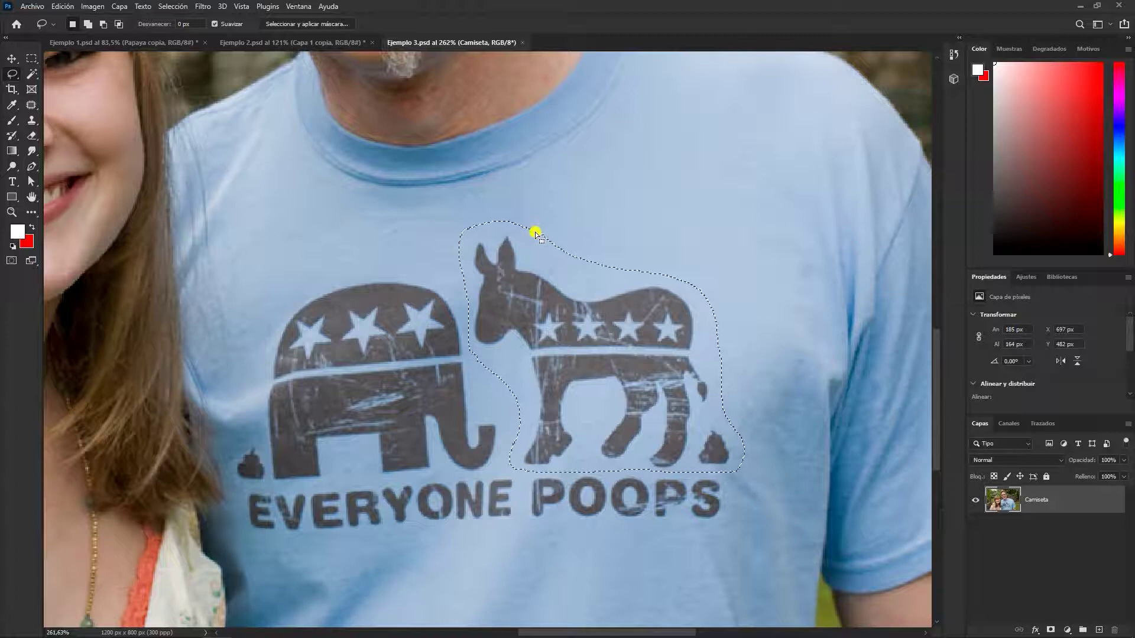
# Fill the donkey selection with Según el contenido at Normal blend and deselect.
pyautogui.click(62, 7)
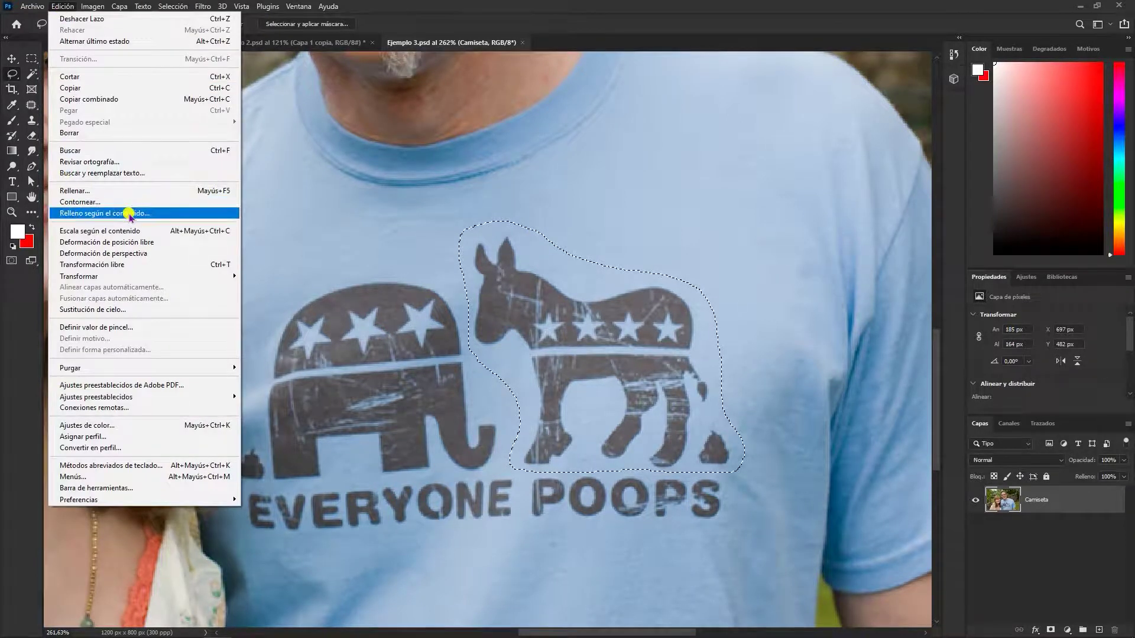
pyautogui.click(99, 191)
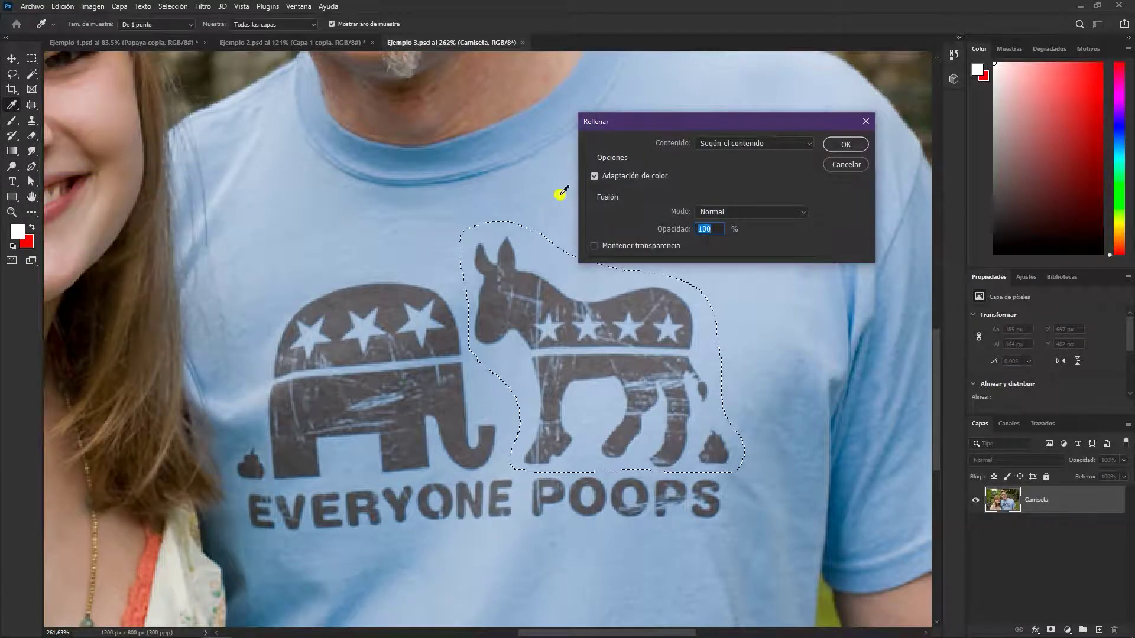
pyautogui.click(733, 143)
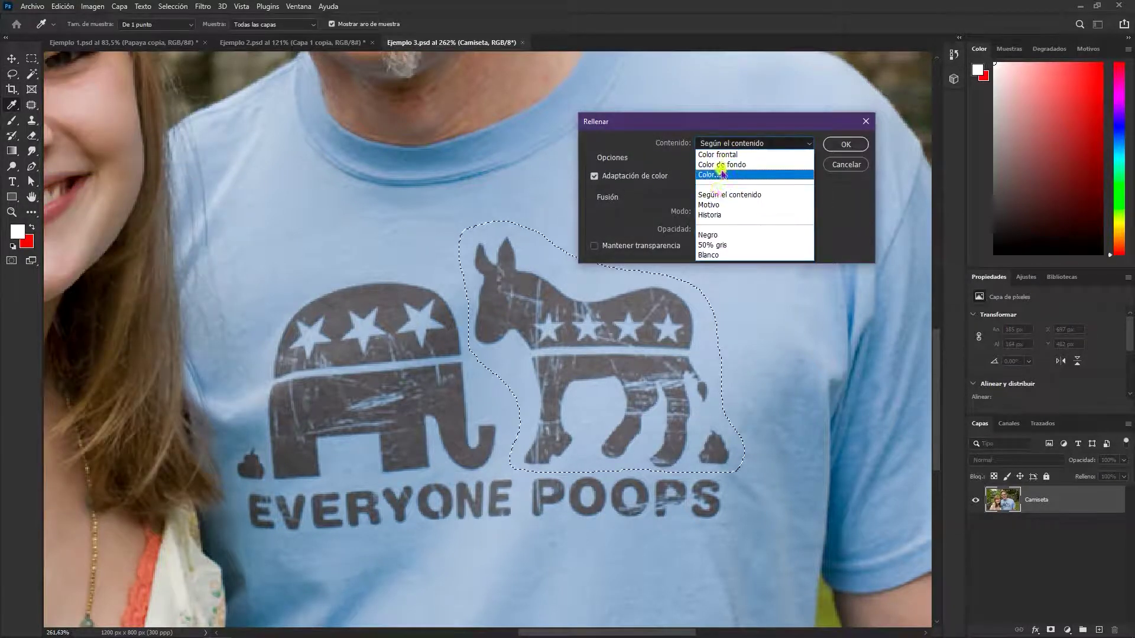
pyautogui.click(733, 195)
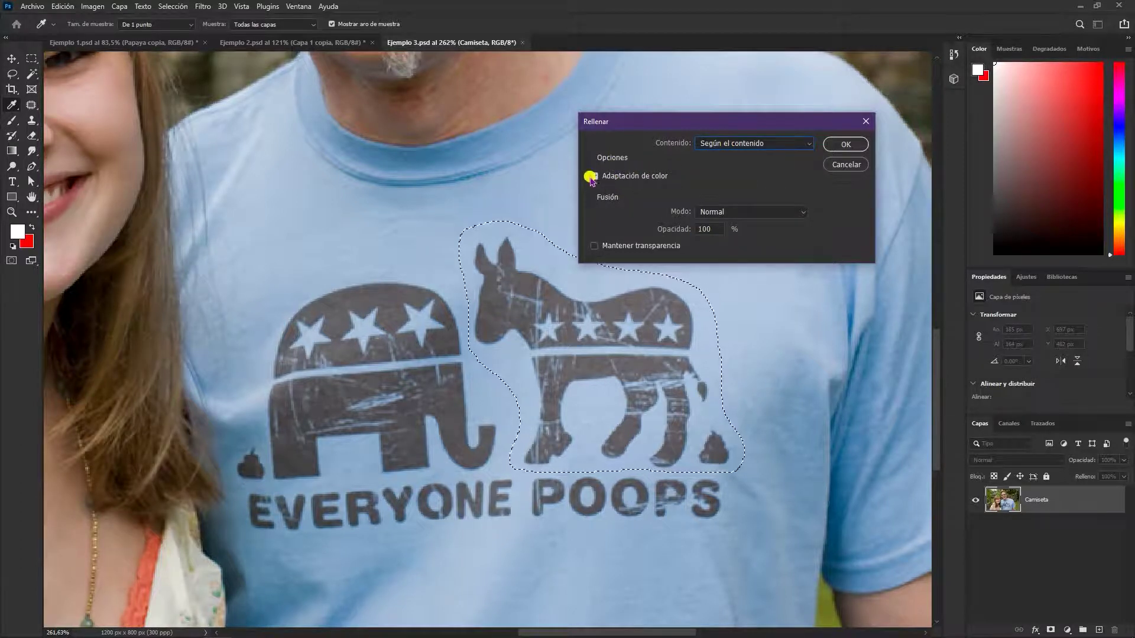
pyautogui.click(740, 214)
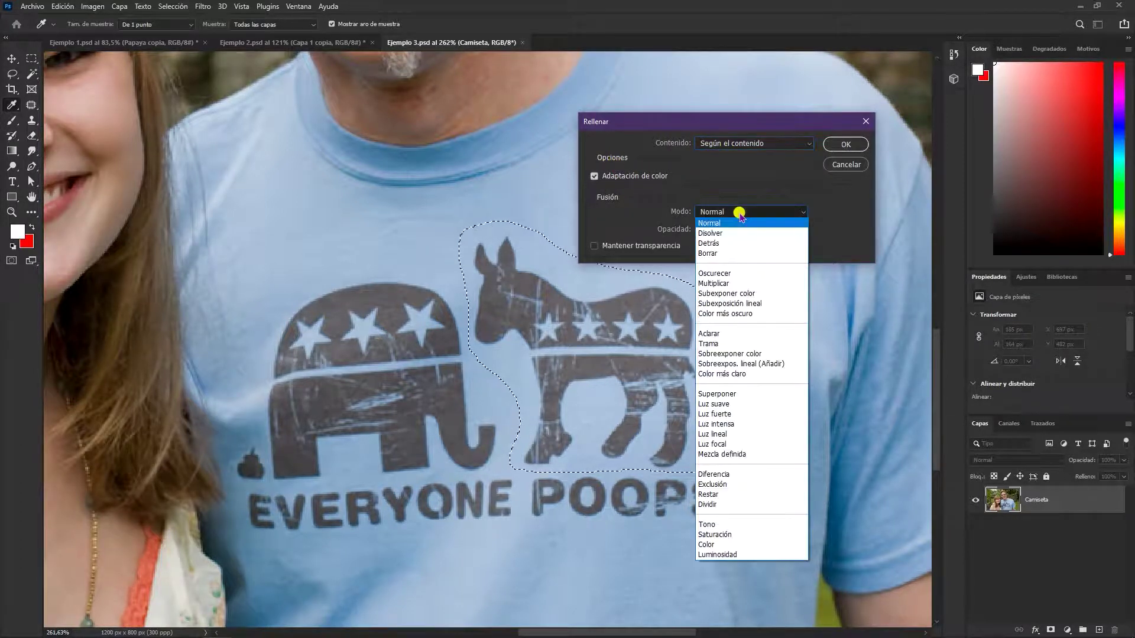
pyautogui.click(710, 223)
pyautogui.click(854, 145)
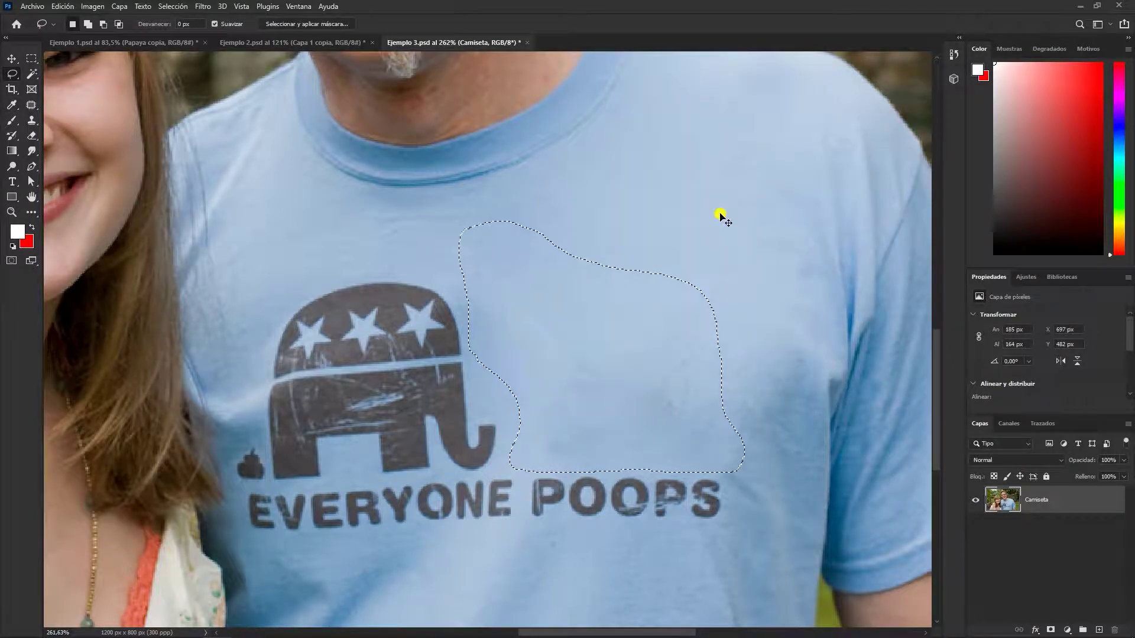
pyautogui.hotkey('ctrl', 'd')
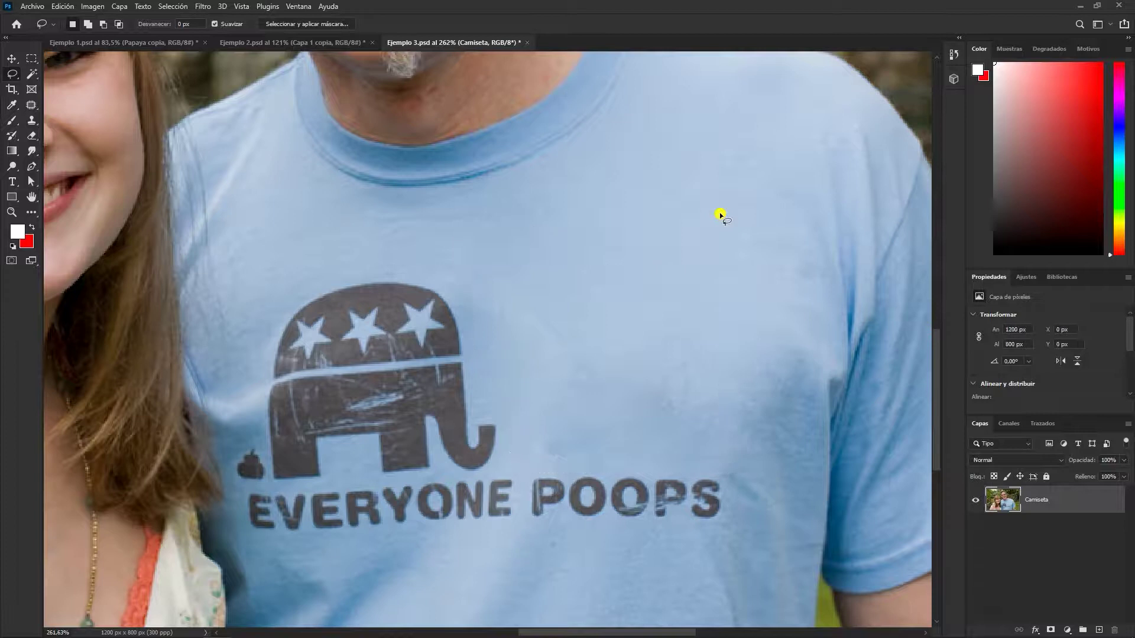
# Lasso POOPS and remove it with a Según el contenido fill, then begin outlining the elephant.
pyautogui.moveTo(531, 475)
pyautogui.mouseDown()
pyautogui.moveTo(703, 528)
pyautogui.moveTo(727, 514)
pyautogui.moveTo(717, 471)
pyautogui.mouseUp()
pyautogui.moveTo(642, 467); pyautogui.dragTo(564, 457)
pyautogui.hotkey('shift', 'F5')
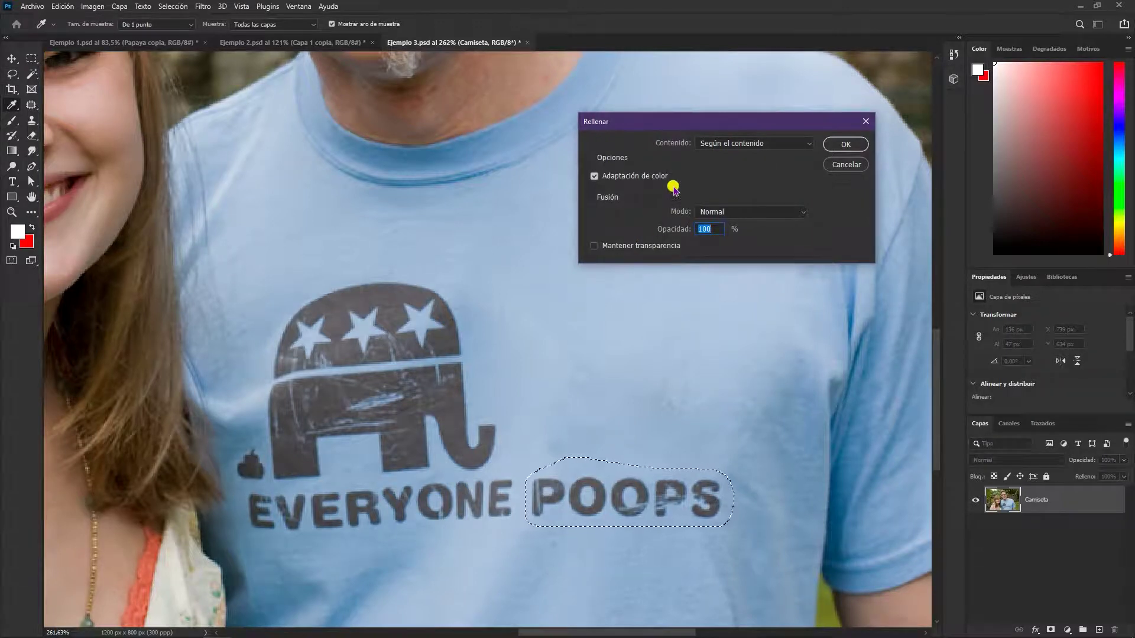
pyautogui.click(734, 144)
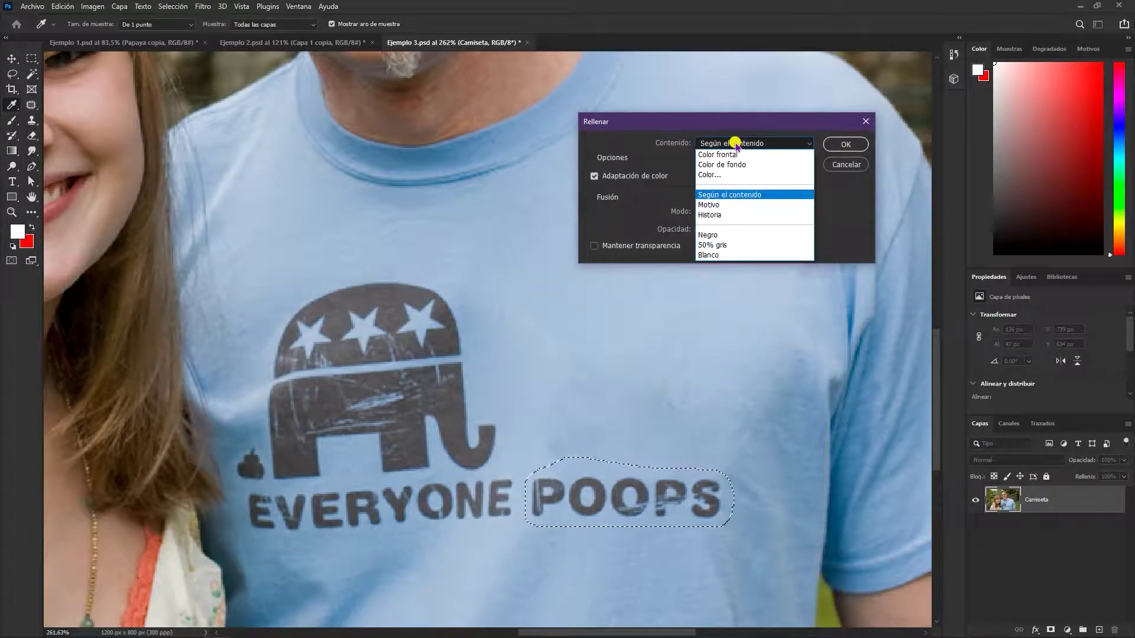
pyautogui.click(727, 194)
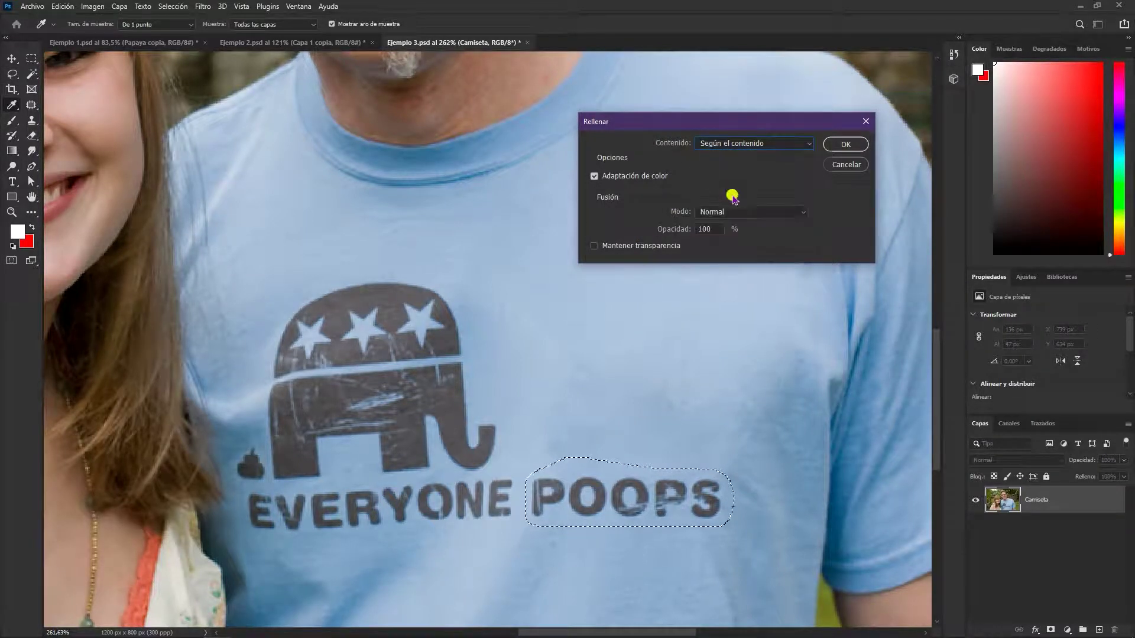
pyautogui.click(846, 144)
pyautogui.hotkey('ctrl', 'd')
pyautogui.moveTo(312, 287)
pyautogui.mouseDown()
pyautogui.moveTo(260, 407)
pyautogui.moveTo(260, 442)
pyautogui.moveTo(306, 485)
pyautogui.mouseUp()
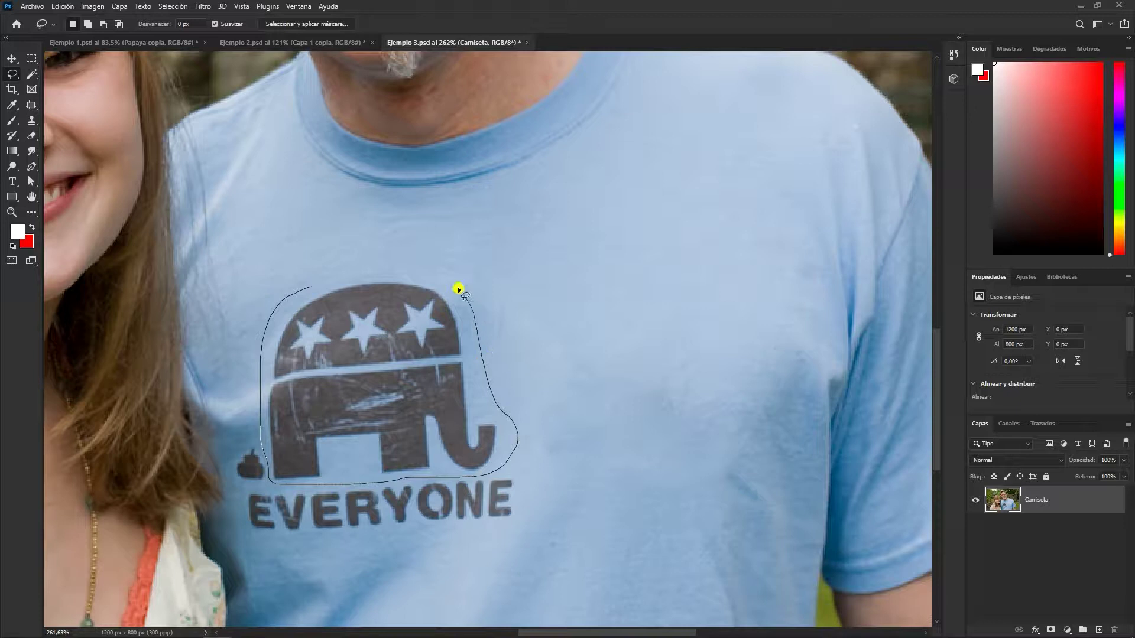
# Close the elephant selection and try a content-aware Patch, then undo it.
pyautogui.moveTo(491, 390); pyautogui.dragTo(341, 273)
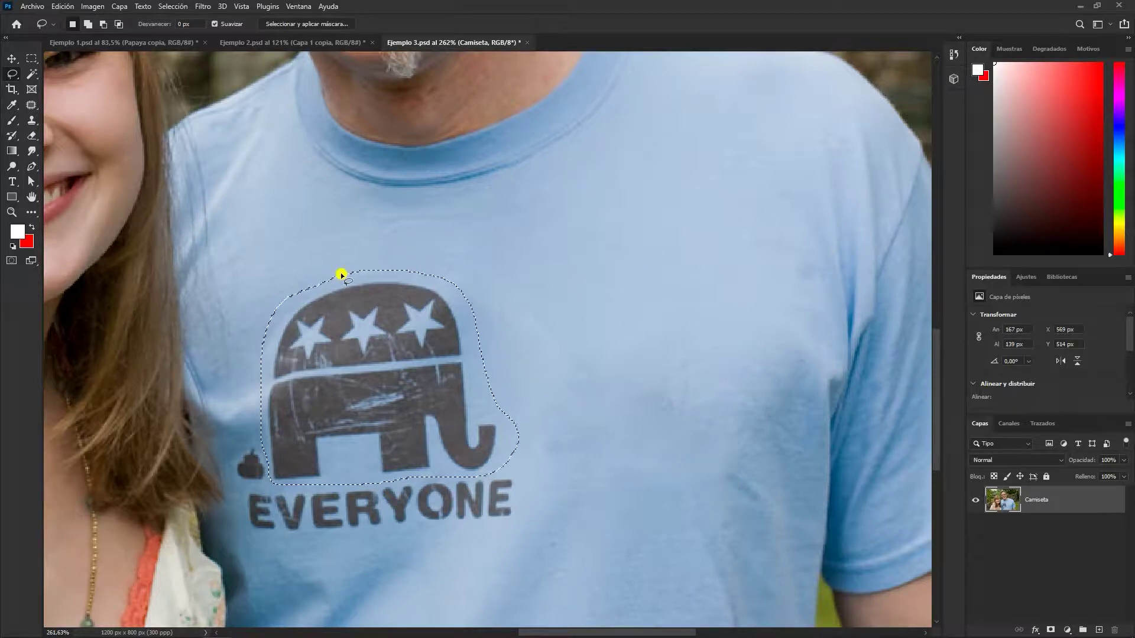
pyautogui.click(37, 107)
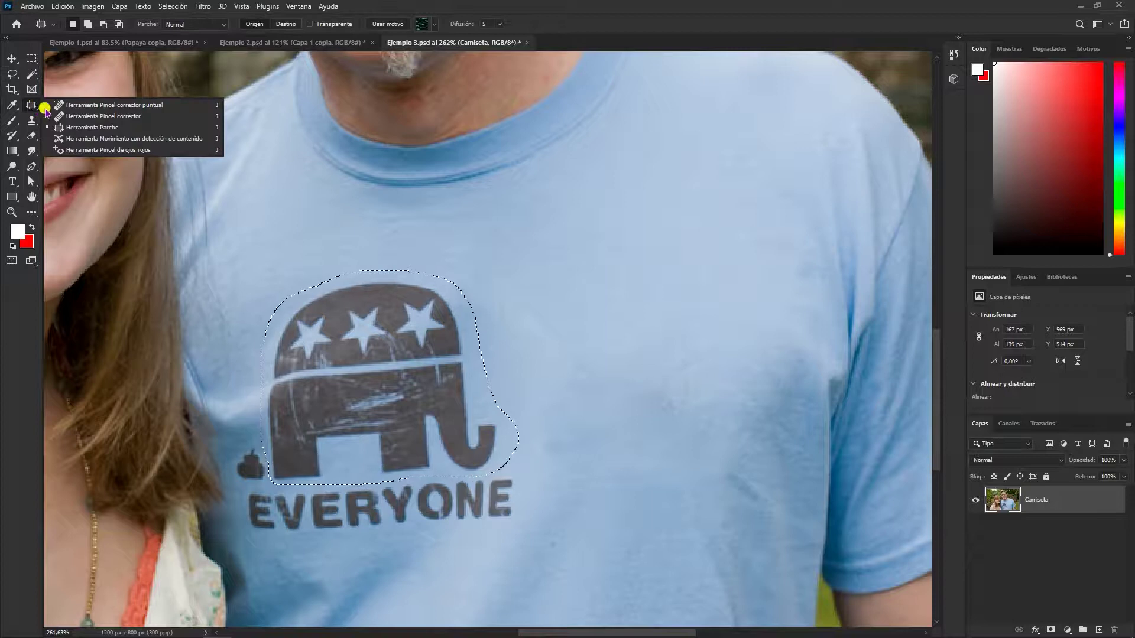
pyautogui.click(78, 127)
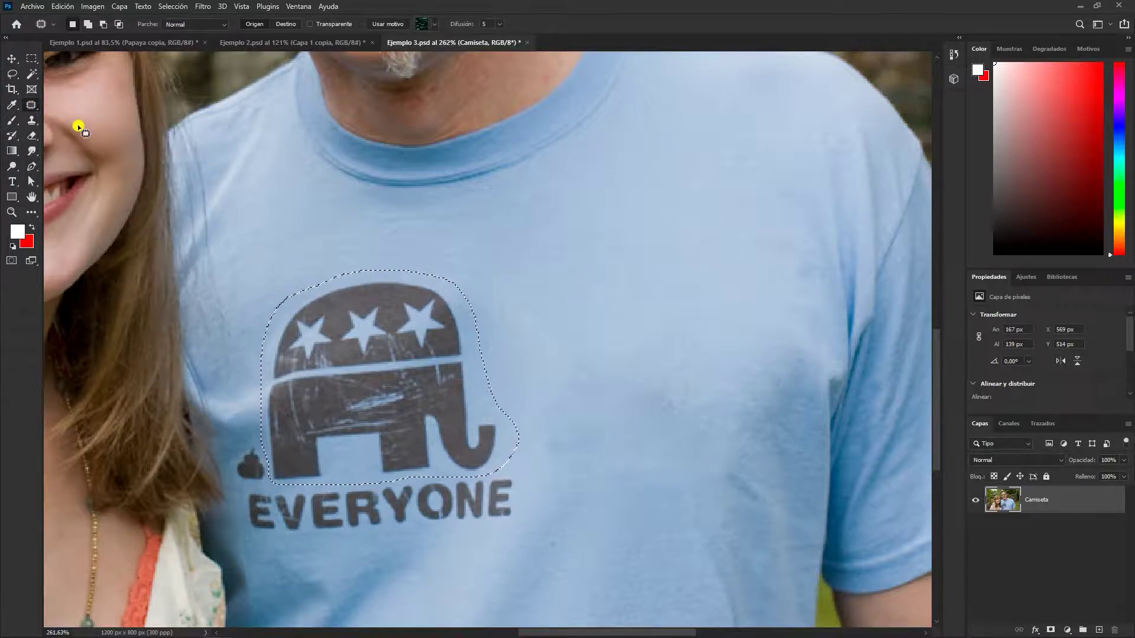
pyautogui.click(181, 25)
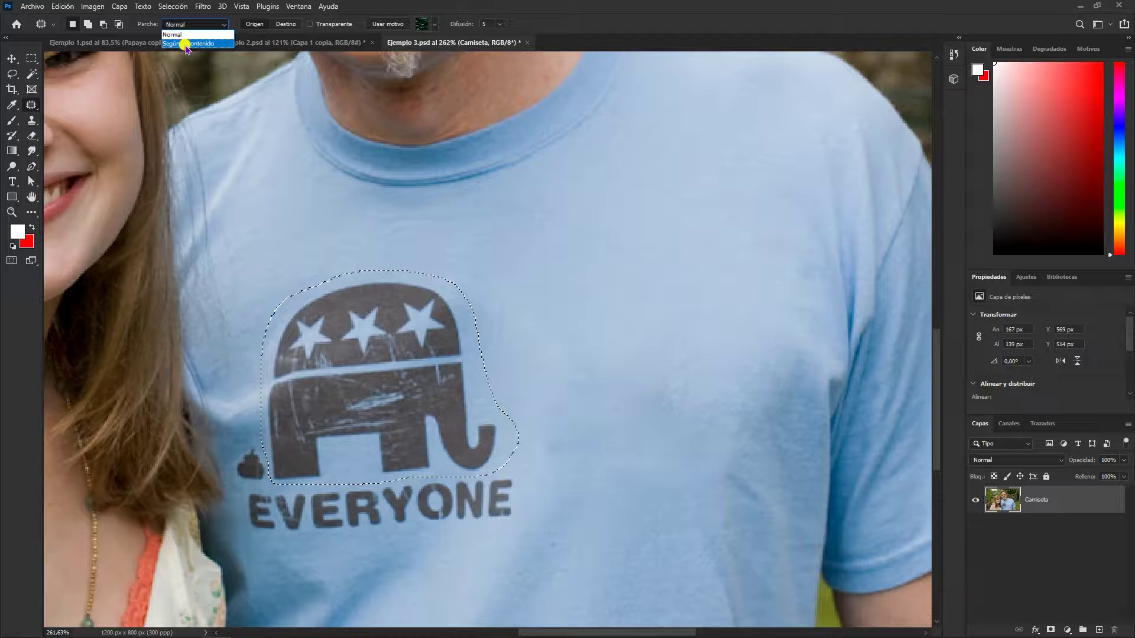
pyautogui.click(185, 43)
pyautogui.moveTo(413, 346); pyautogui.dragTo(677, 255)
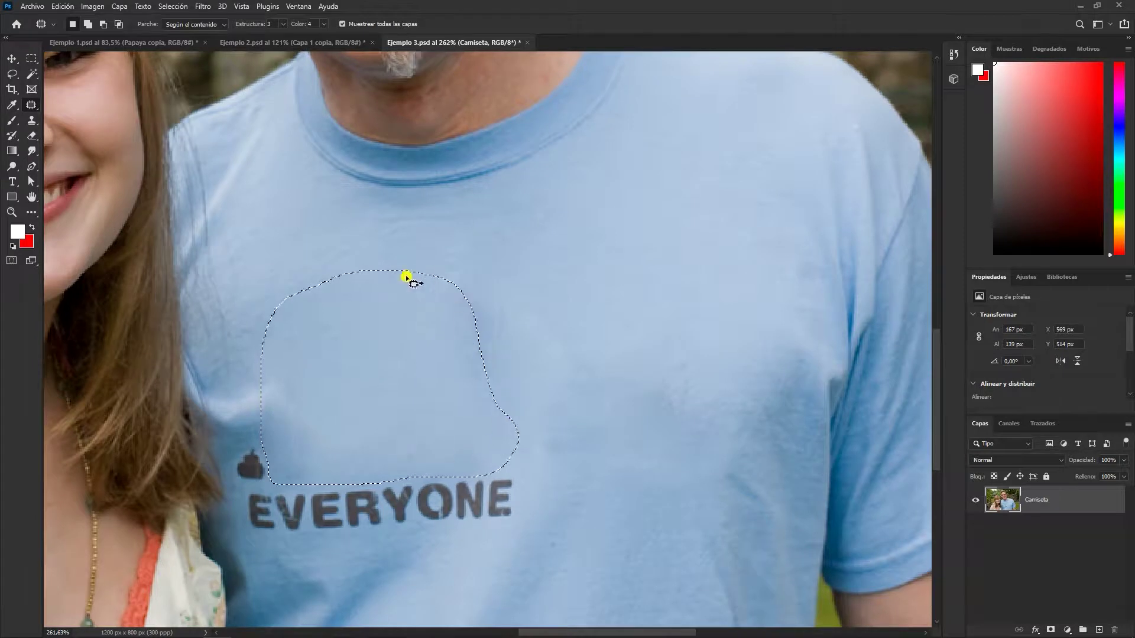
pyautogui.hotkey('ctrl', 'z')
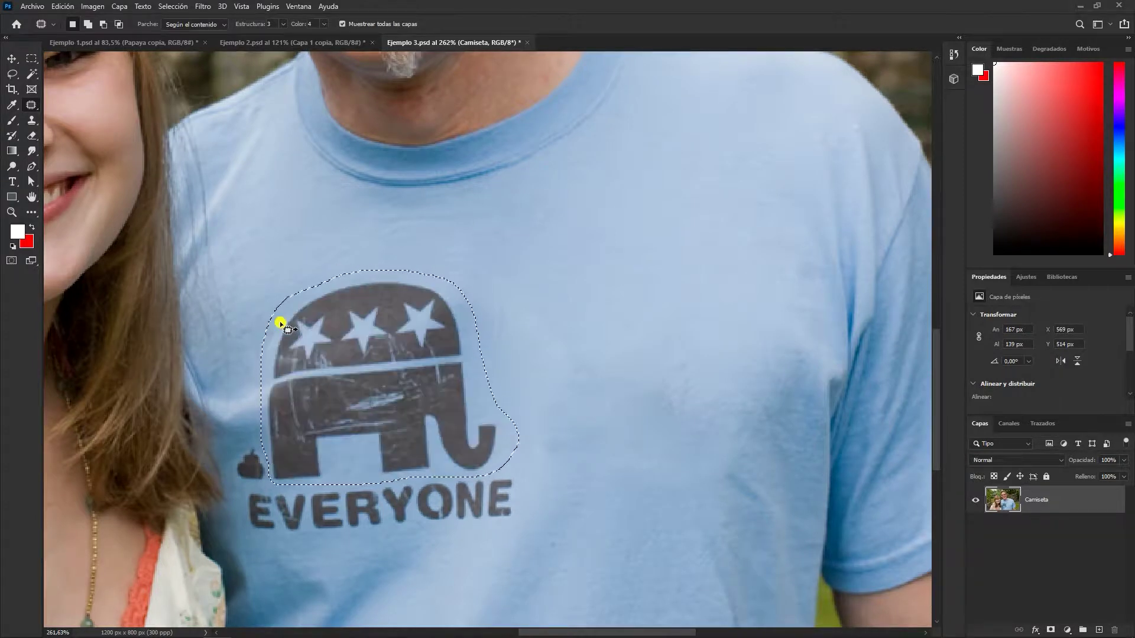
# Patch the elephant with nearby shirt fabric in Normal mode, then patch a leftover blotch.
pyautogui.click(185, 24)
pyautogui.click(172, 35)
pyautogui.moveTo(427, 361)
pyautogui.mouseDown()
pyautogui.moveTo(658, 282)
pyautogui.moveTo(694, 249)
pyautogui.mouseUp()
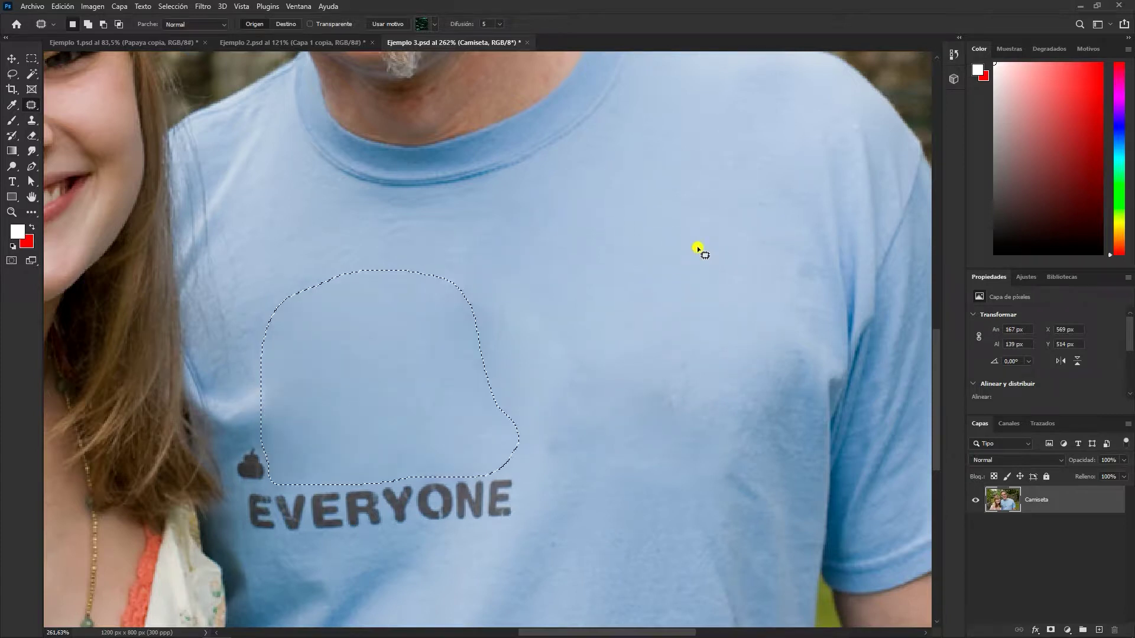
pyautogui.hotkey('ctrl', 'd')
pyautogui.moveTo(478, 365); pyautogui.dragTo(484, 279)
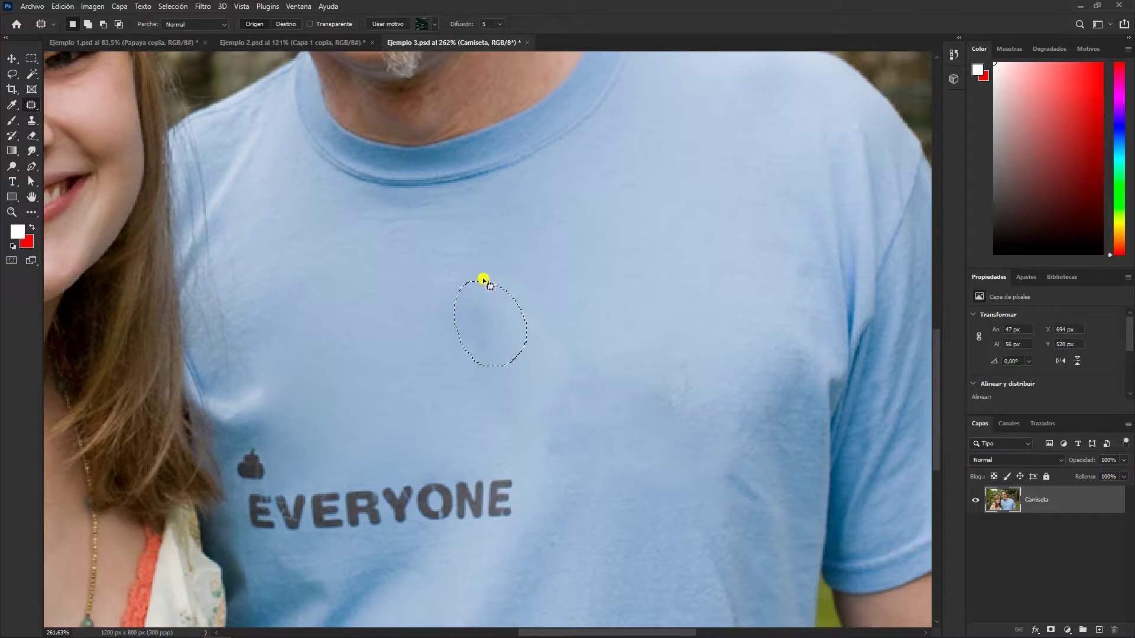
pyautogui.moveTo(506, 325); pyautogui.dragTo(560, 284)
pyautogui.hotkey('ctrl', 'd')
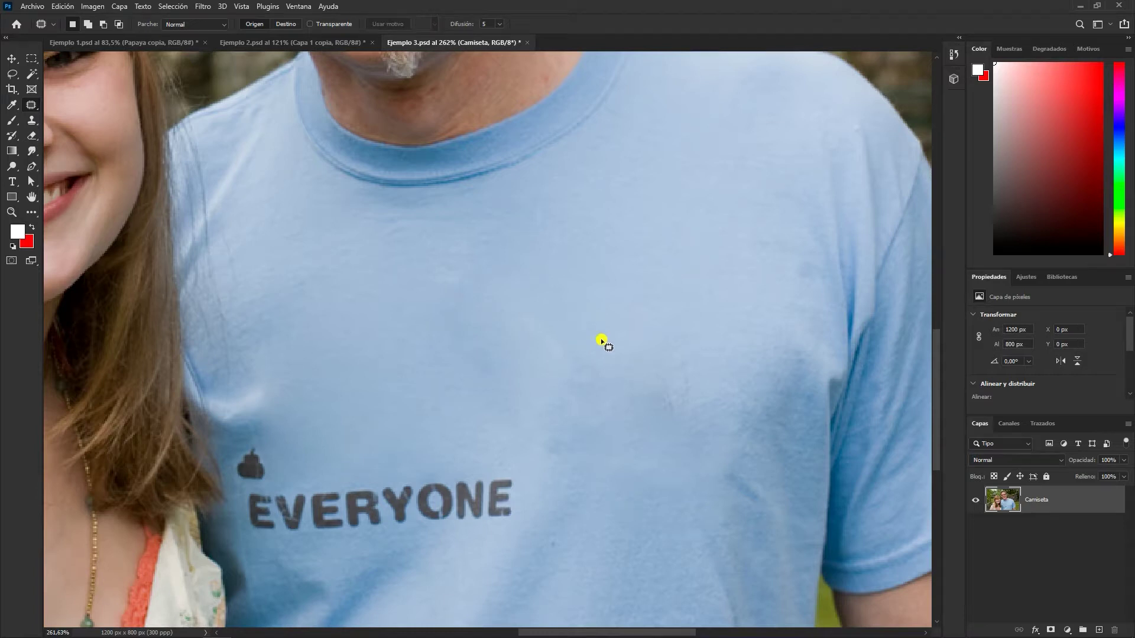
# Patch out the small drop mark, then content-aware fill the lassoed word EVERYONE on the shirt.
pyautogui.scroll(-5, 609, 309)
pyautogui.moveTo(273, 347); pyautogui.dragTo(326, 325)
pyautogui.moveTo(260, 395); pyautogui.dragTo(376, 385)
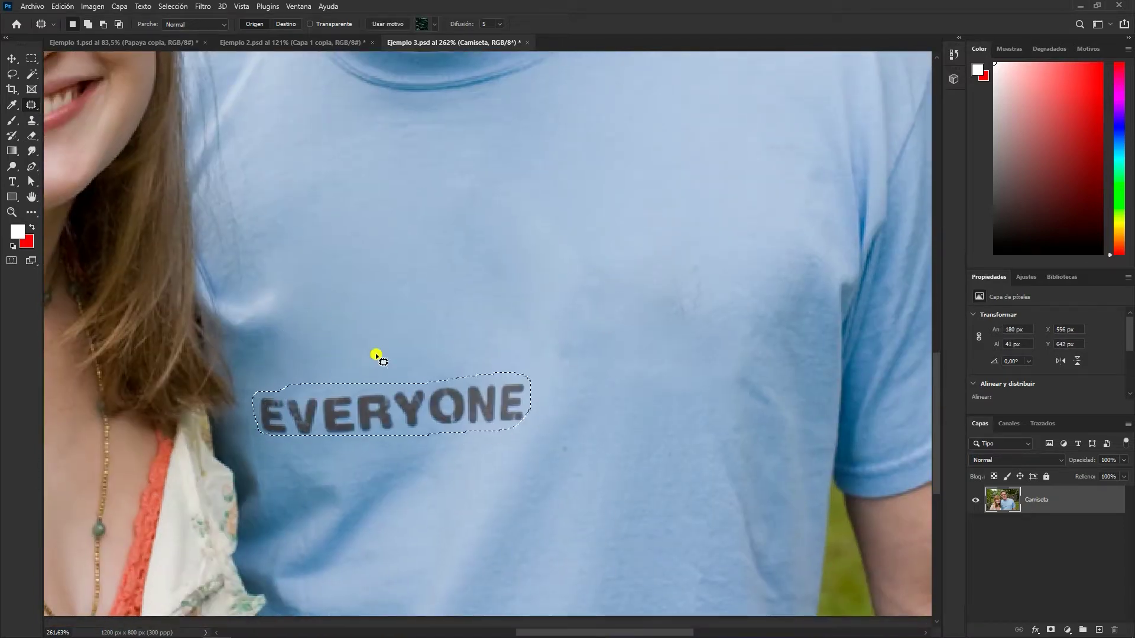
pyautogui.hotkey('shift', 'F5')
pyautogui.click(836, 145)
pyautogui.hotkey('ctrl', 'd')
pyautogui.hotkey('ctrl', '0')
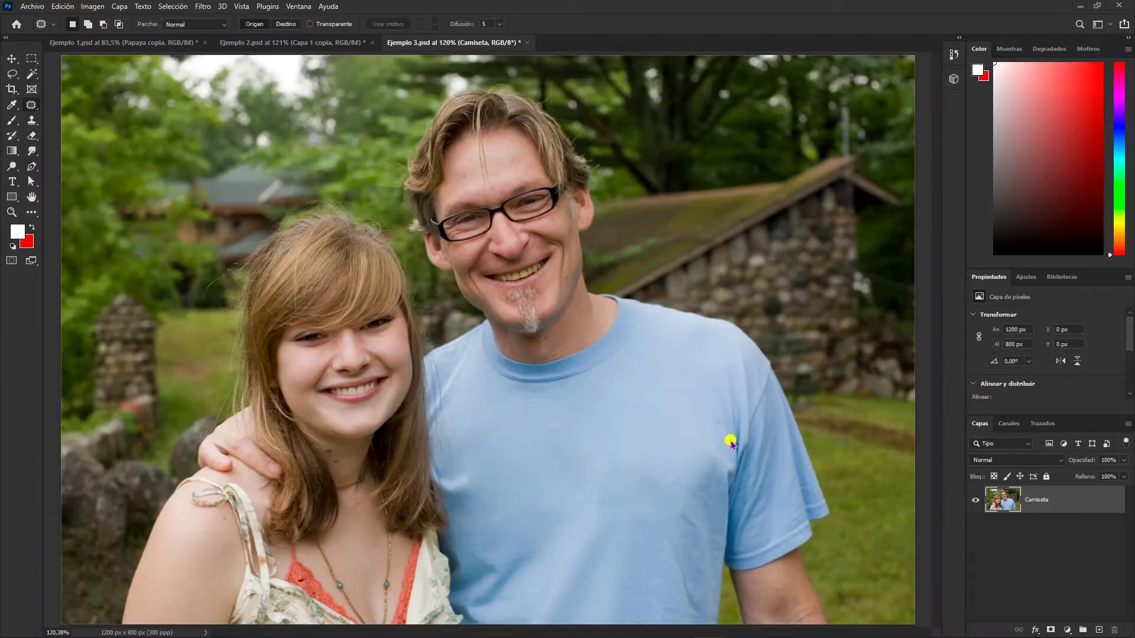